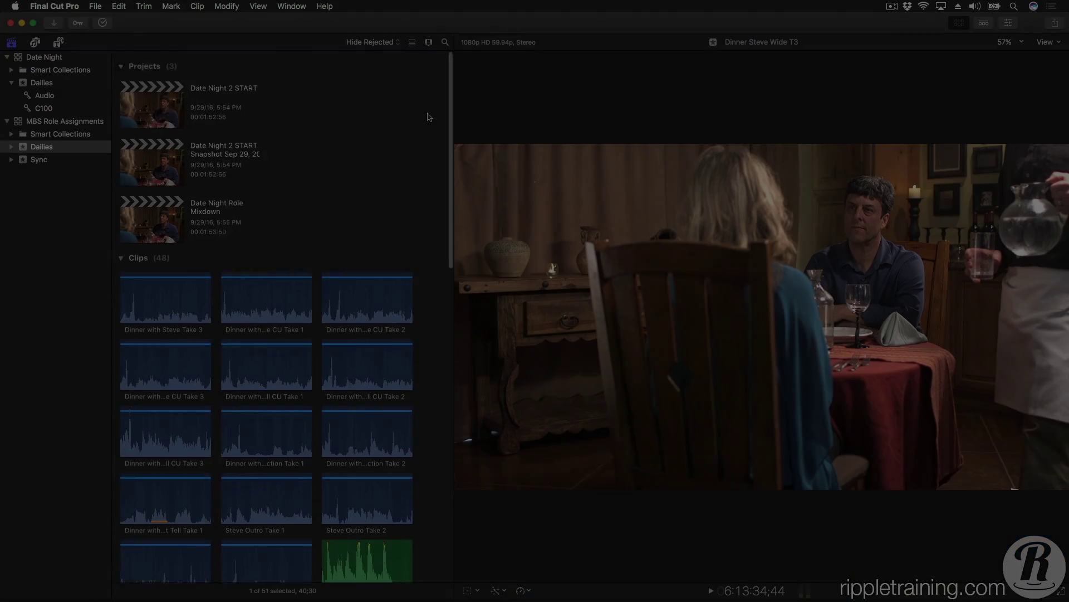
Scroll the browser, then show the Date Night library's Dailies event with its two clips.
scroll(429, 117, down, 8)
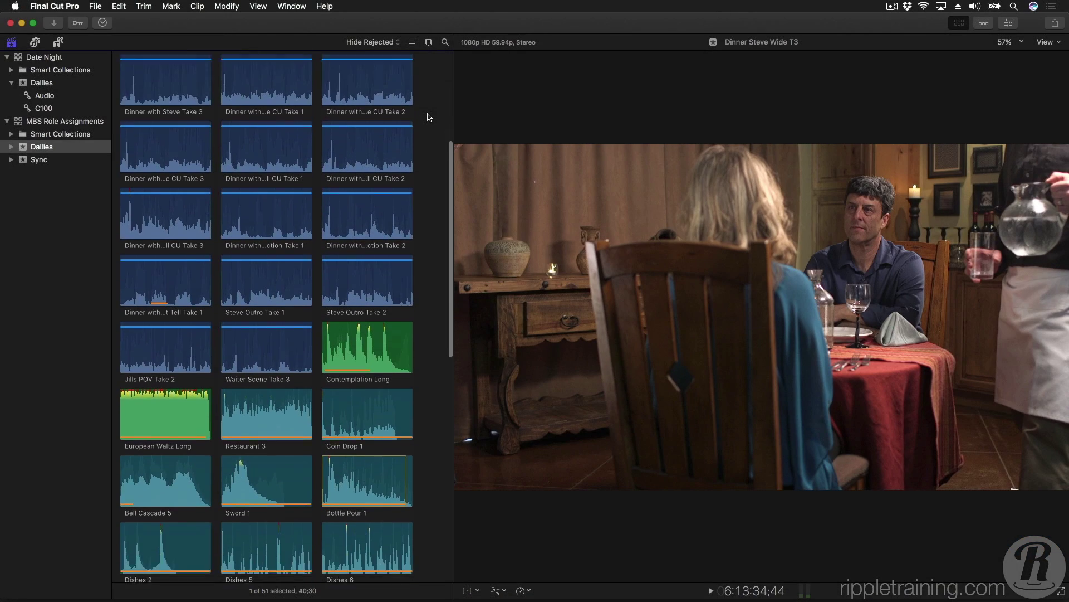
scroll(429, 117, down, 10)
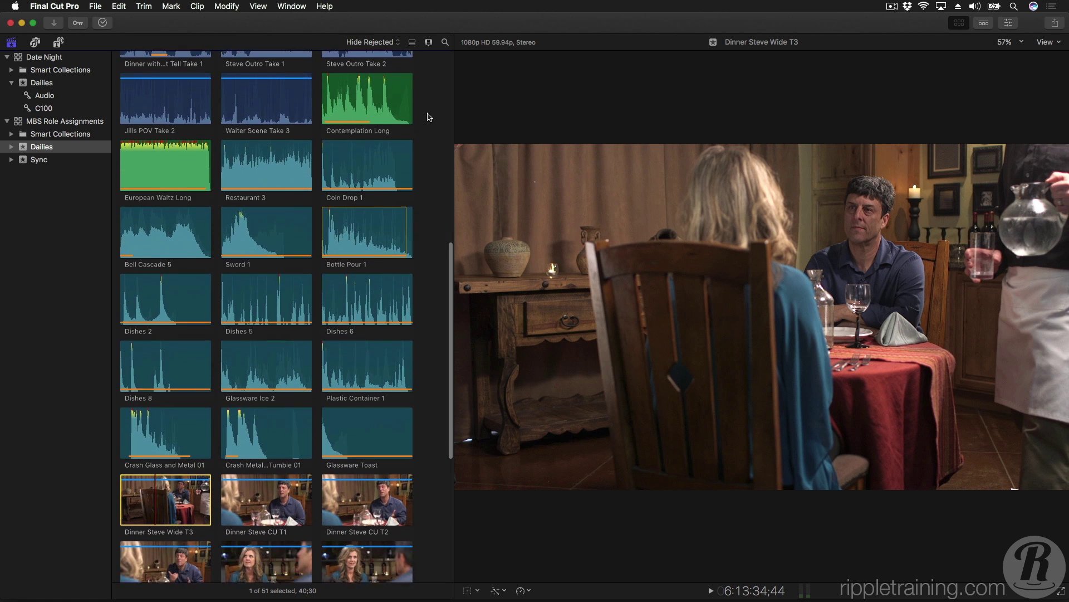
scroll(429, 117, up, 5)
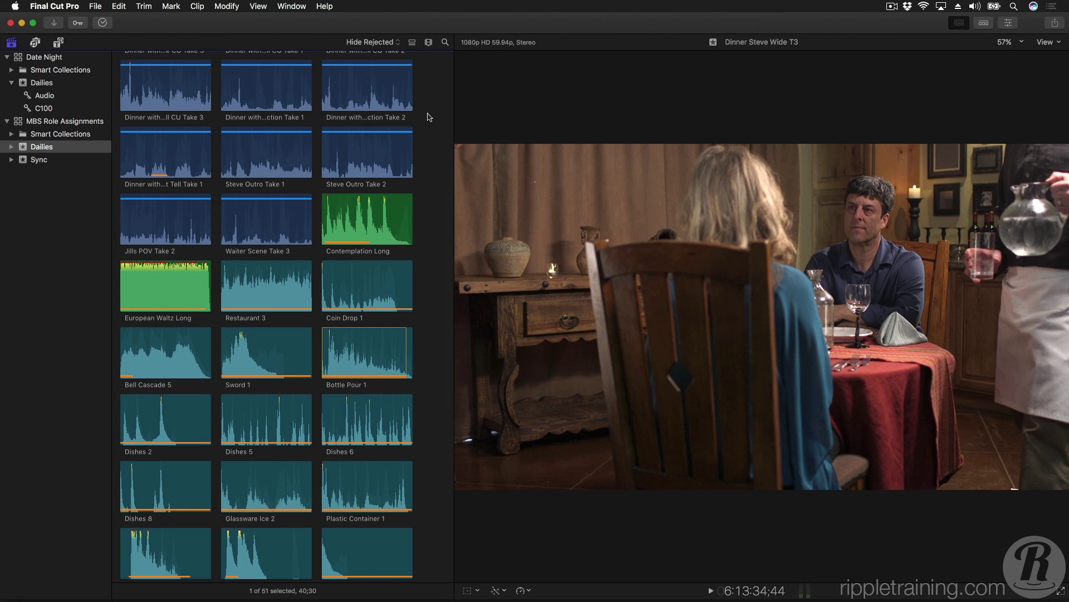
click(56, 84)
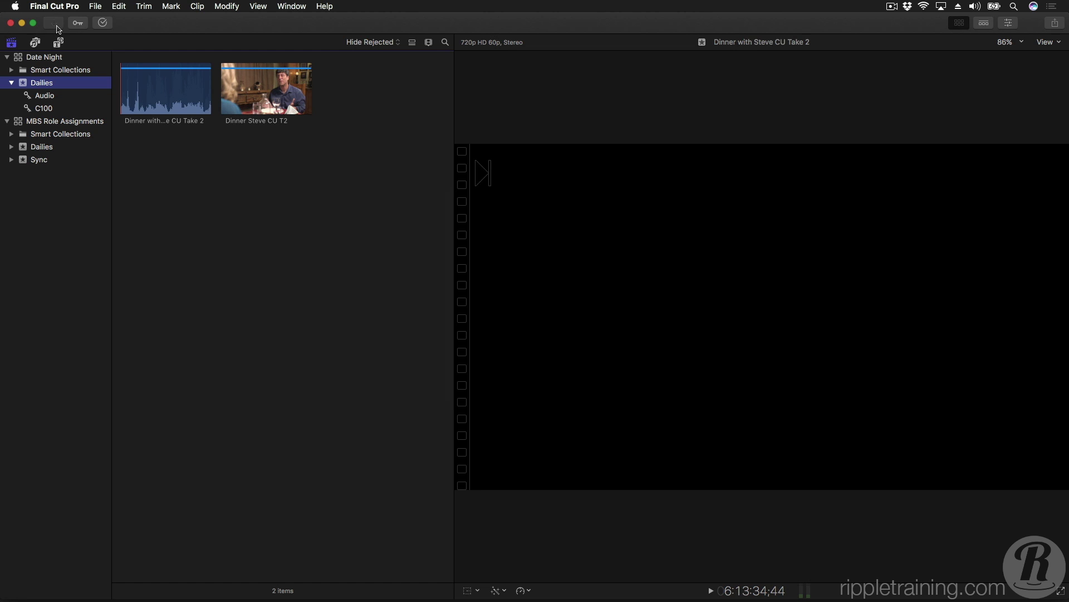
Bring up Media Import for the EOS_DIGITAL card, leaving Assign Role on Automatically.
click(55, 24)
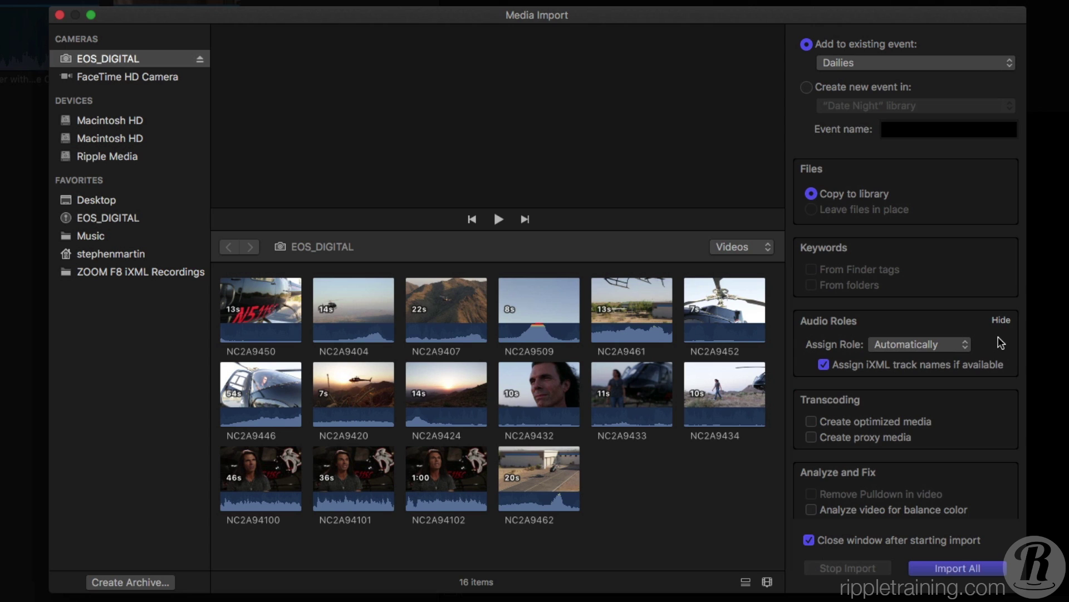
click(968, 345)
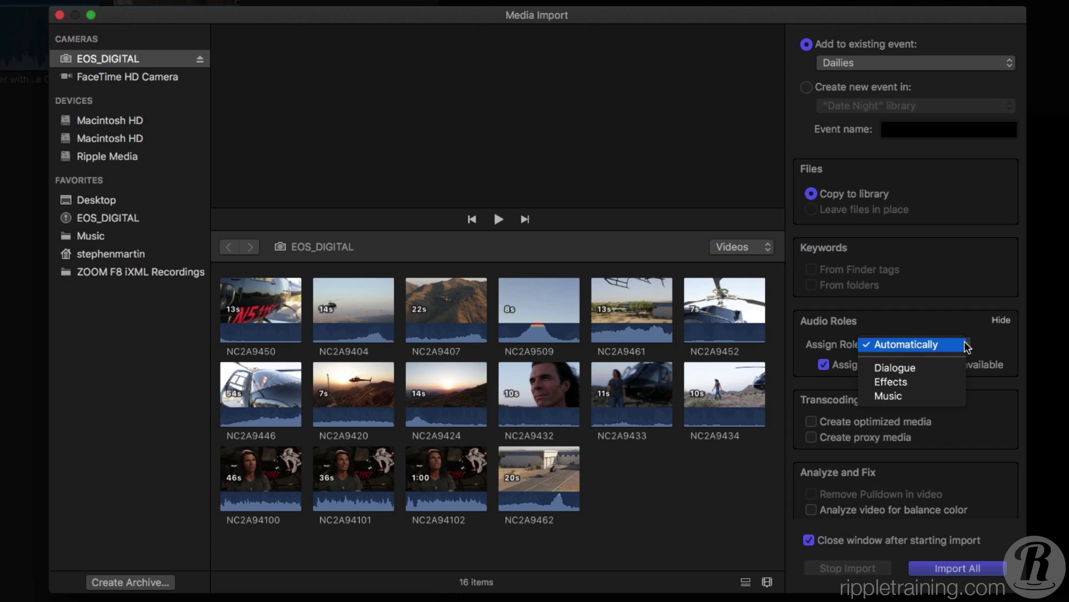
click(966, 345)
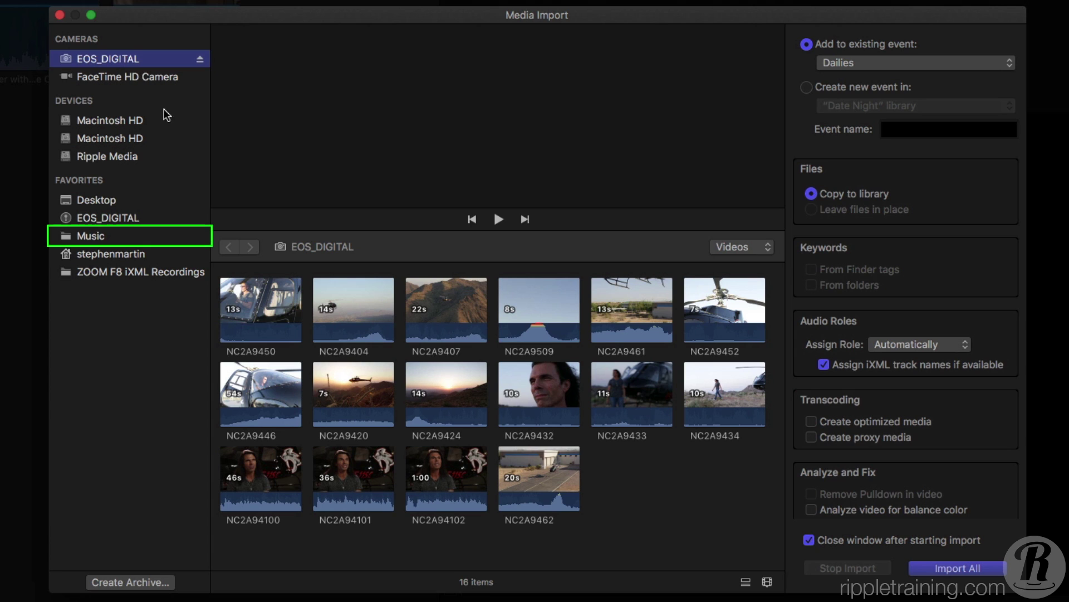
Browse the Music folder and preview Contemplation Long, European Waltz Long and the MP3 tracks.
click(114, 236)
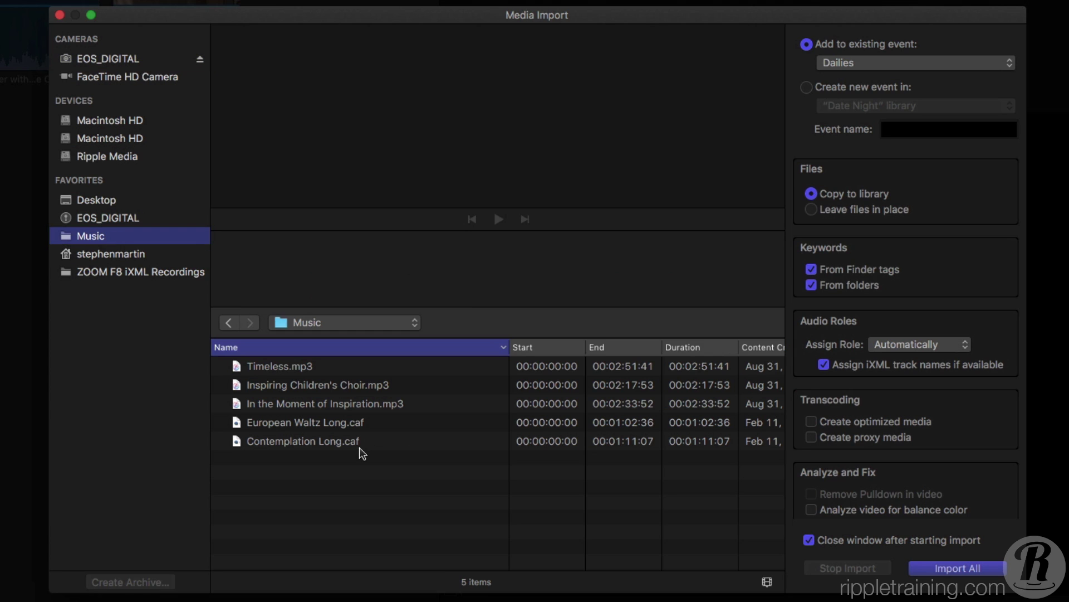
click(354, 443)
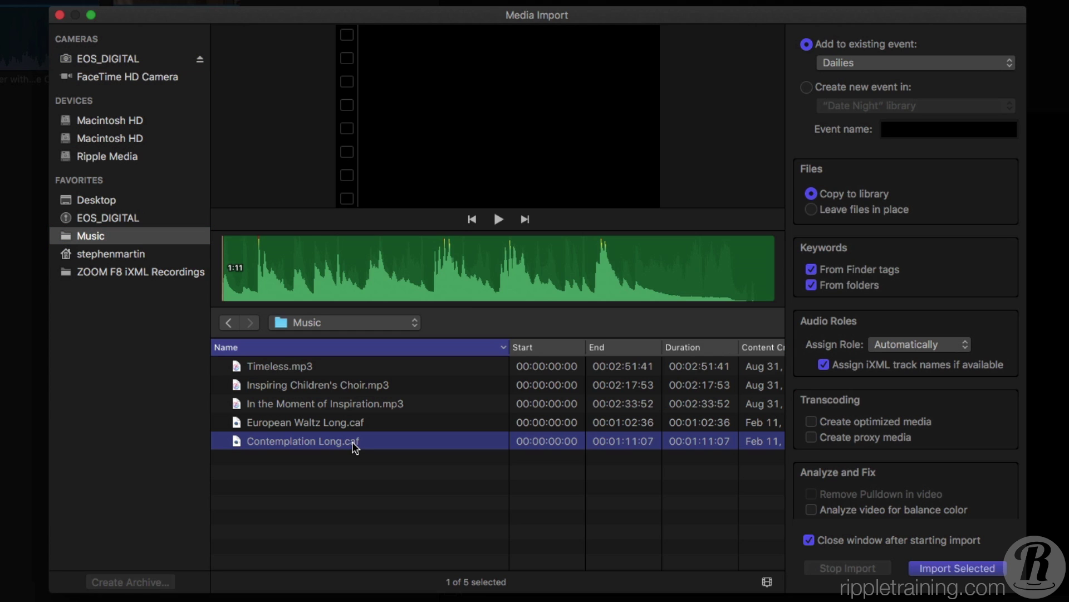
key(Up)
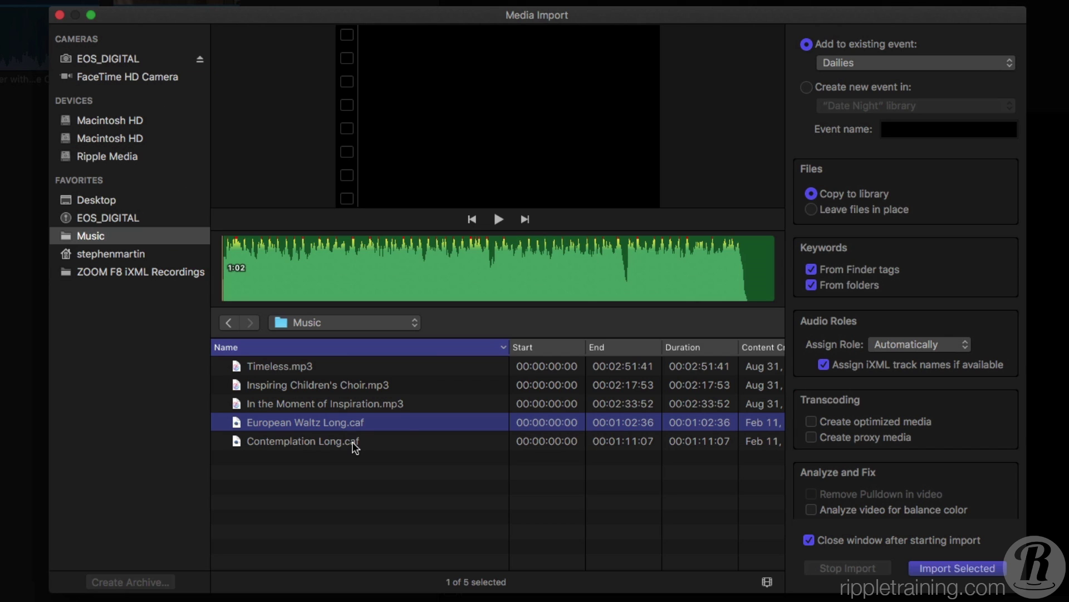
key(Up)
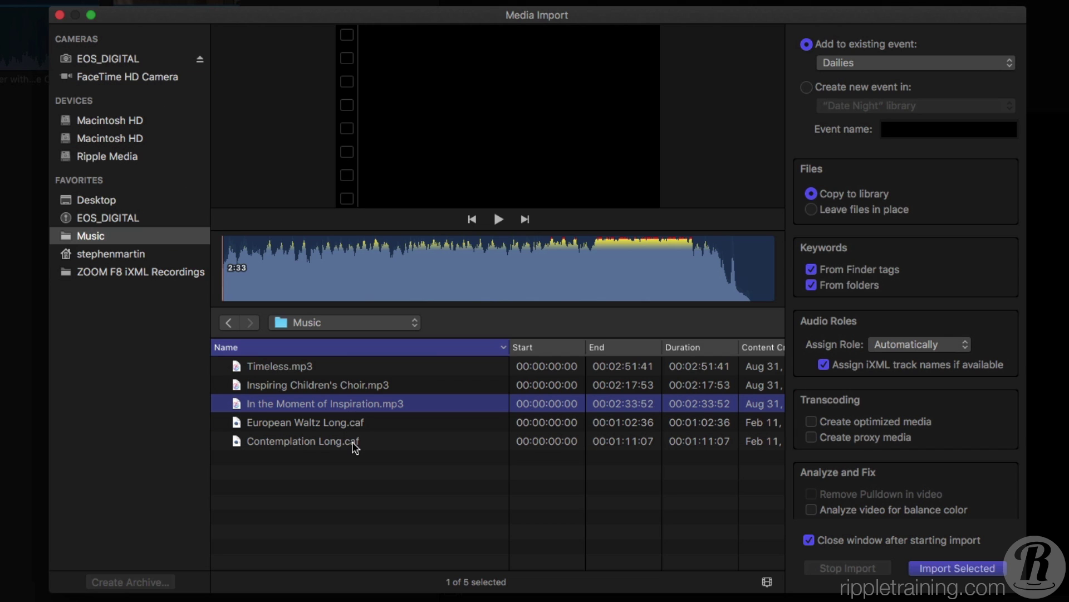
key(Up)
key(Up)
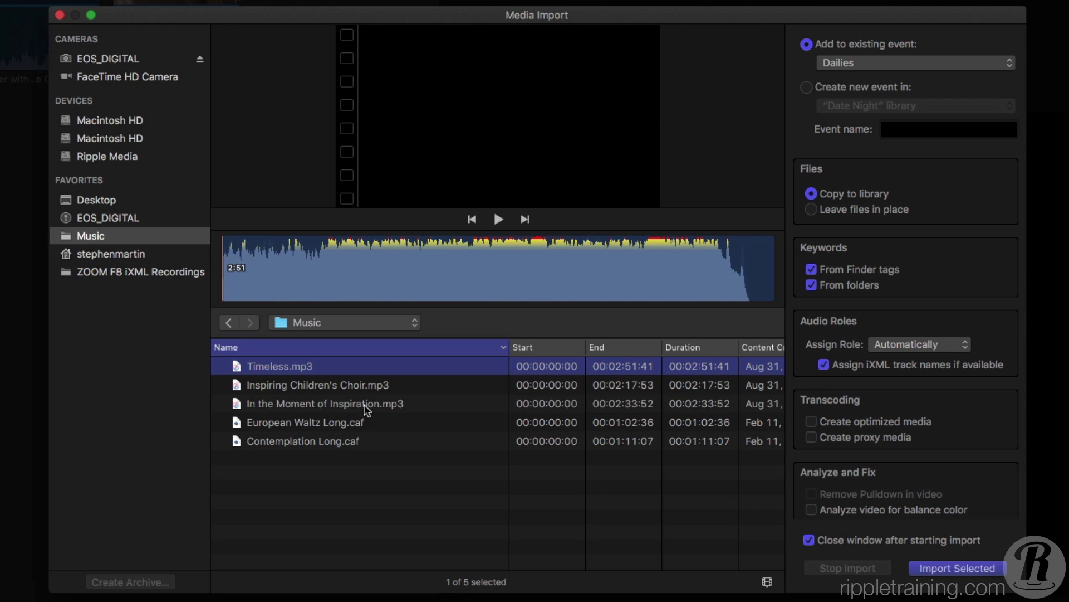
Select the three MP3 tracks, assign them the Music role, and import them into Dailies.
shift+click(365, 404)
click(945, 345)
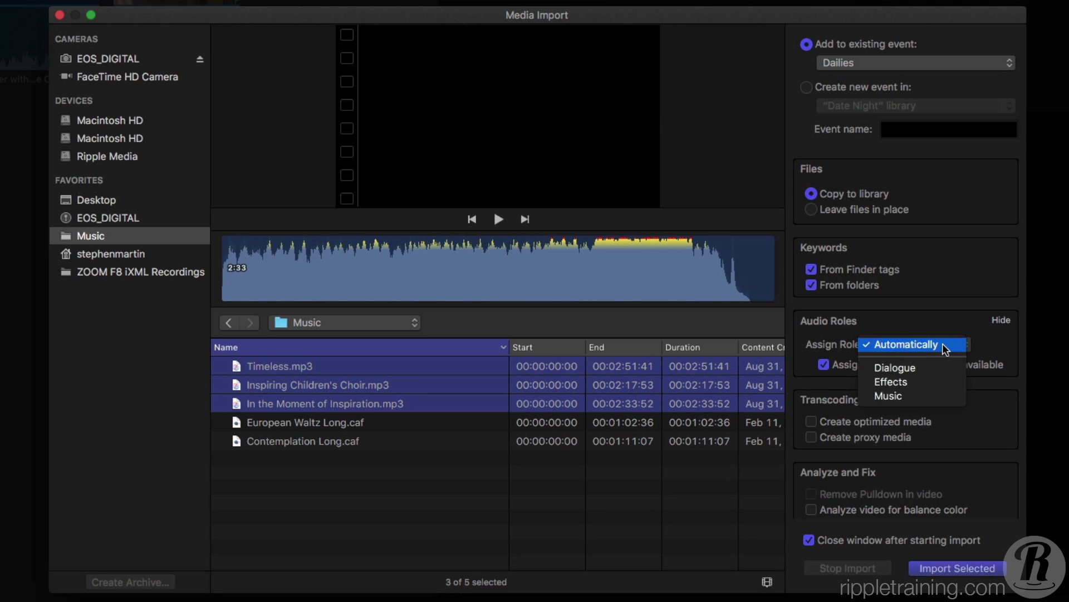
click(940, 395)
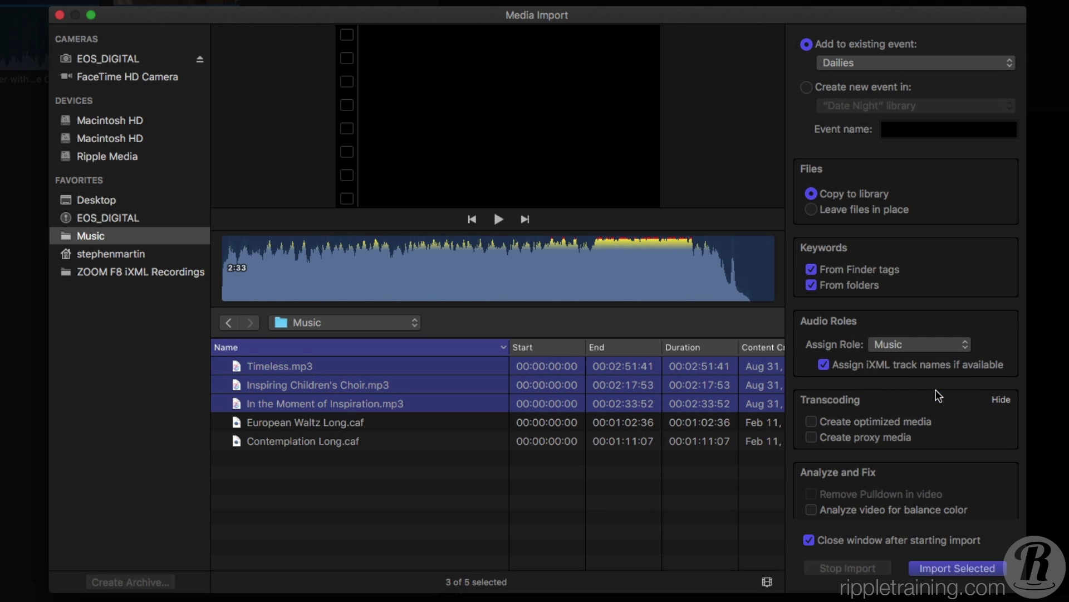
click(957, 568)
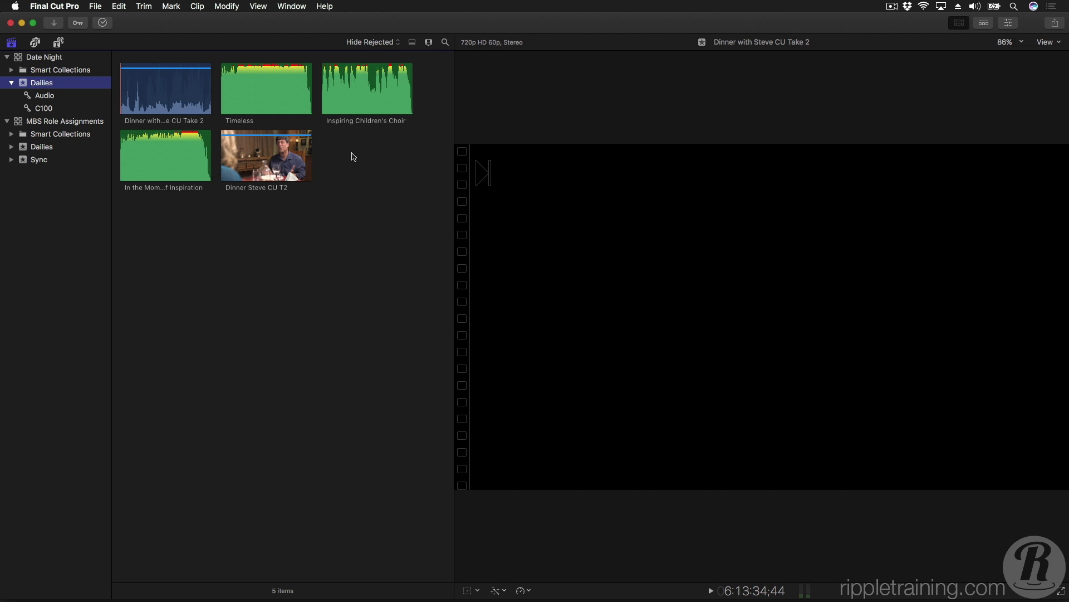
Select the Dinner with Steve CU Take 2 clip and open the role editor from its audio roles.
click(172, 85)
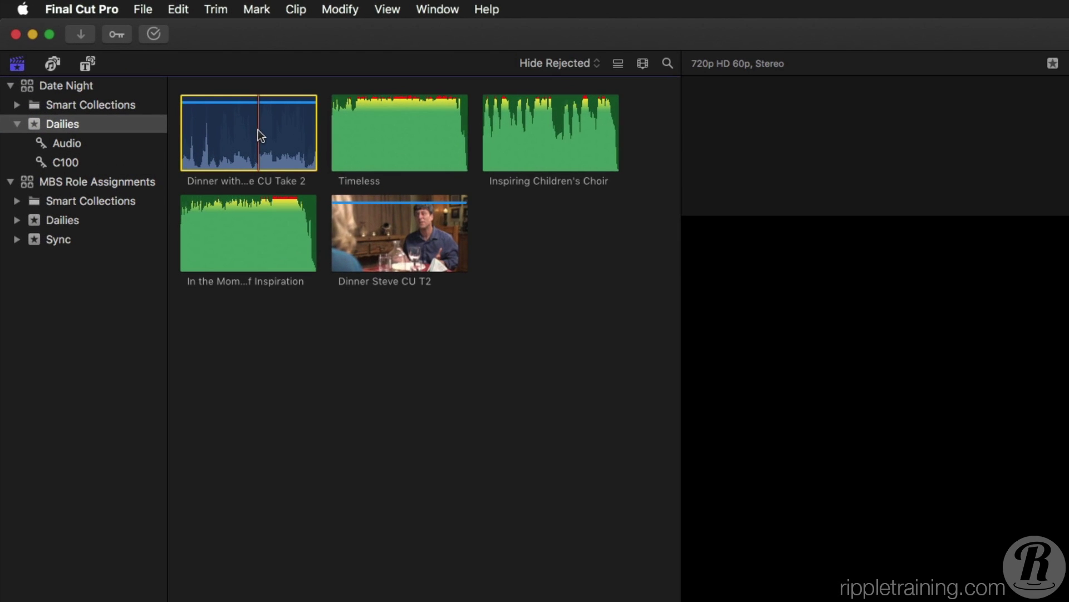
right_click(258, 129)
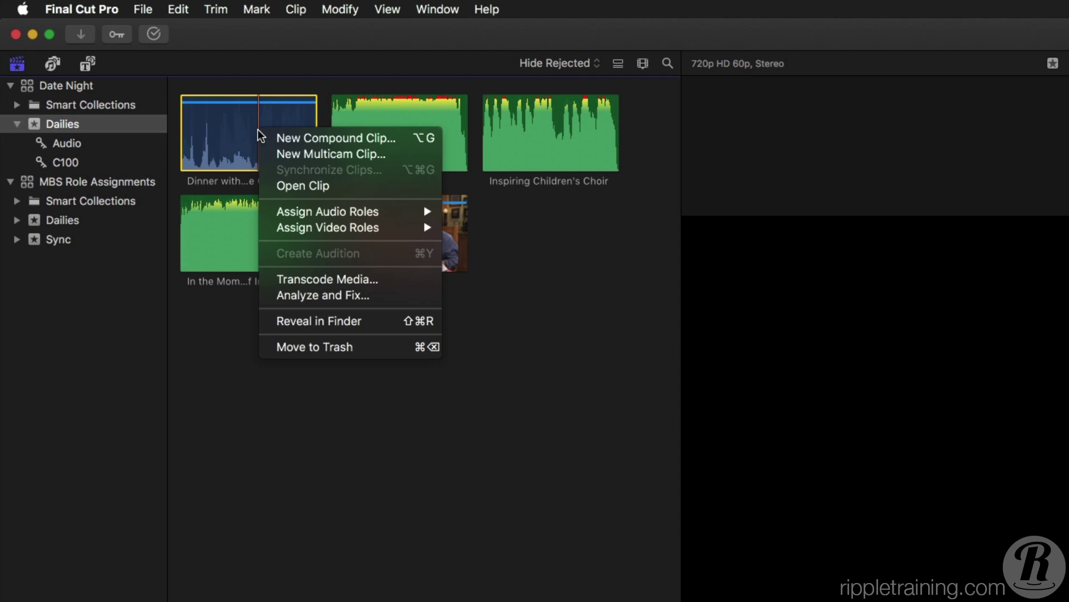
mouse_move(360, 213)
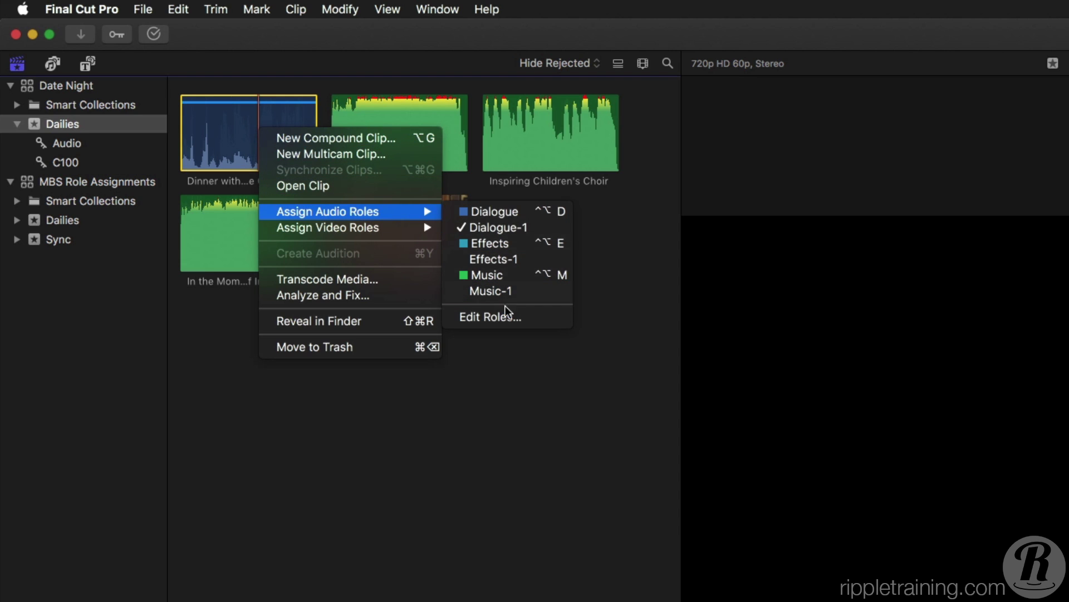
click(519, 317)
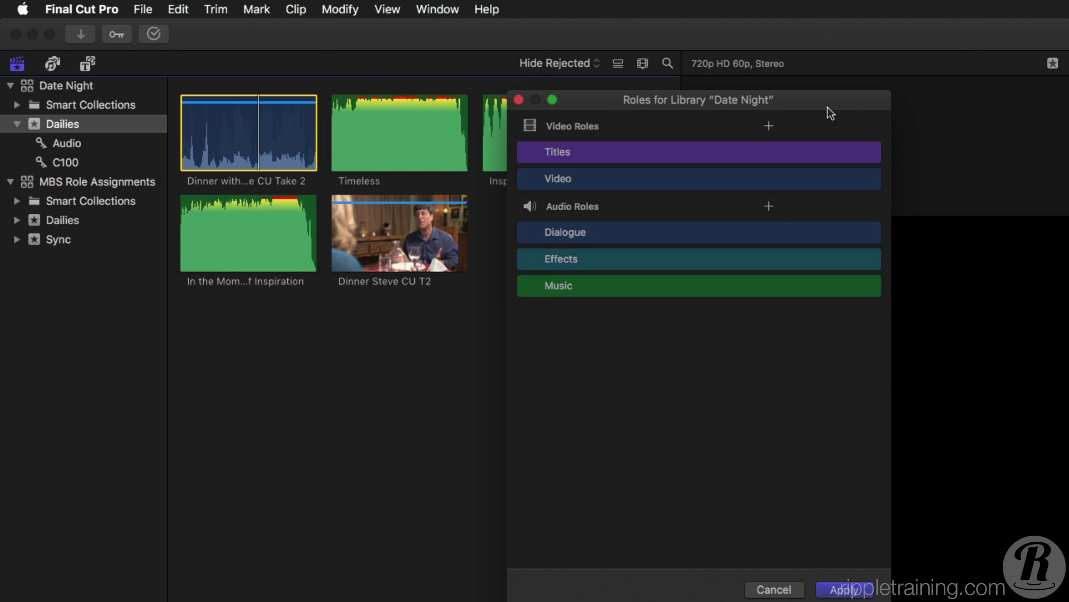
Add a red Ambience audio role, delete the Untitled video role, and apply the changes.
click(769, 126)
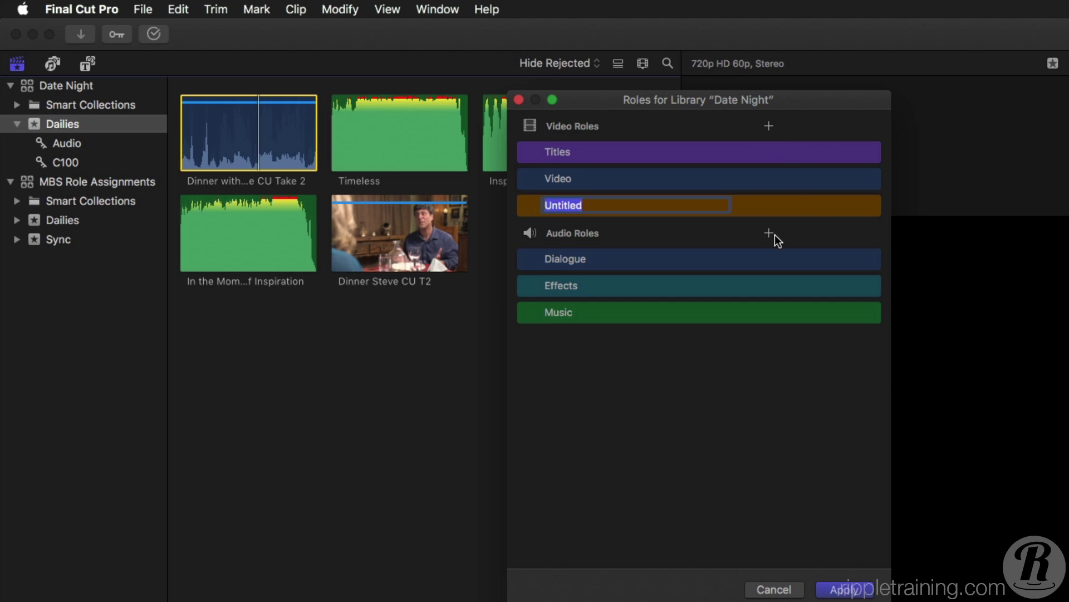
click(770, 234)
text(Am)
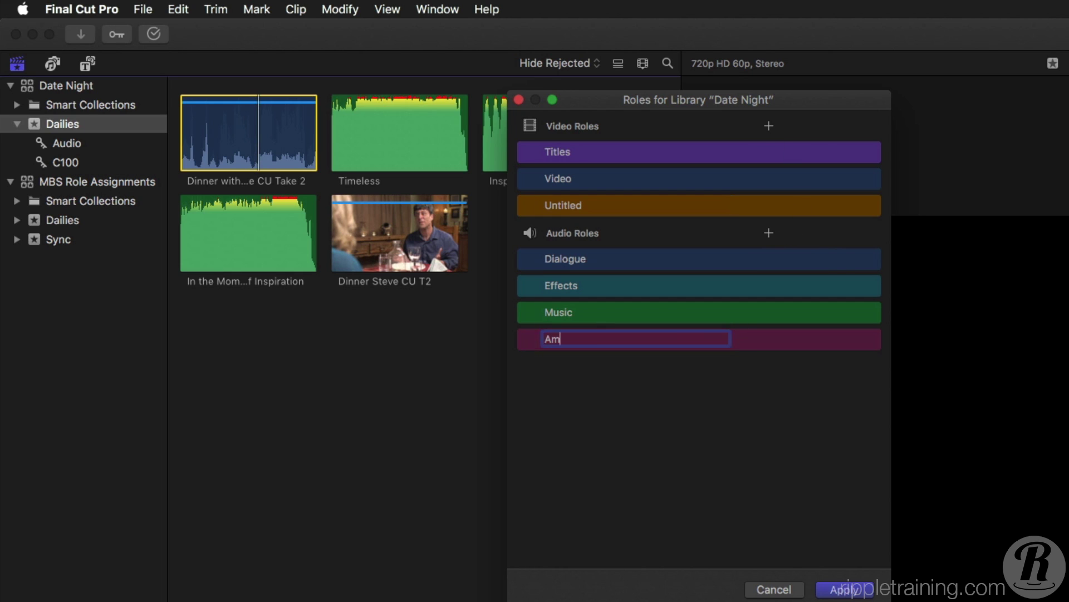
text(bience)
key(Return)
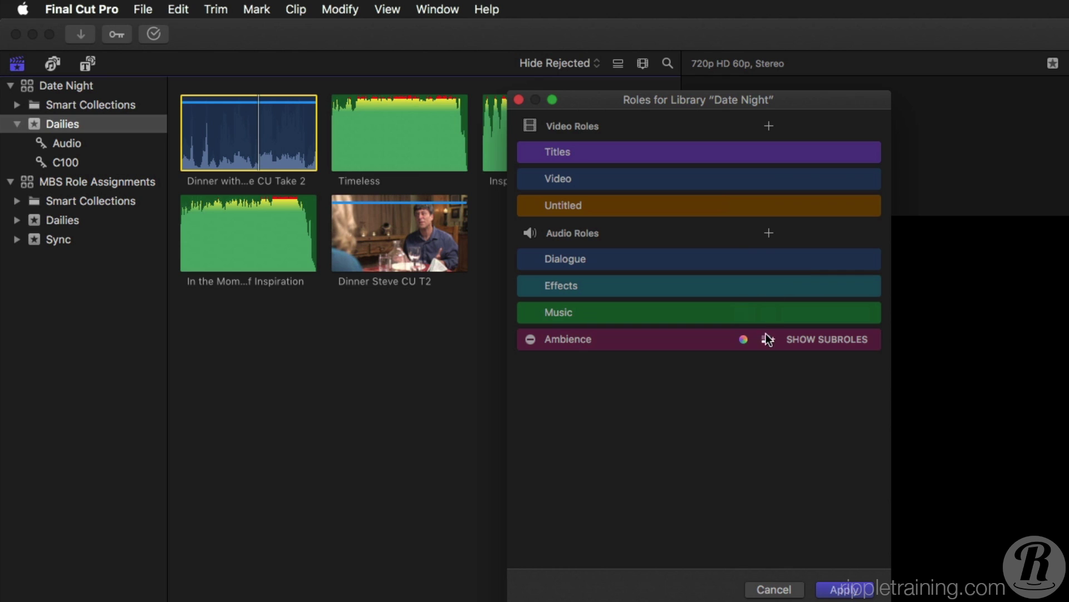
click(744, 339)
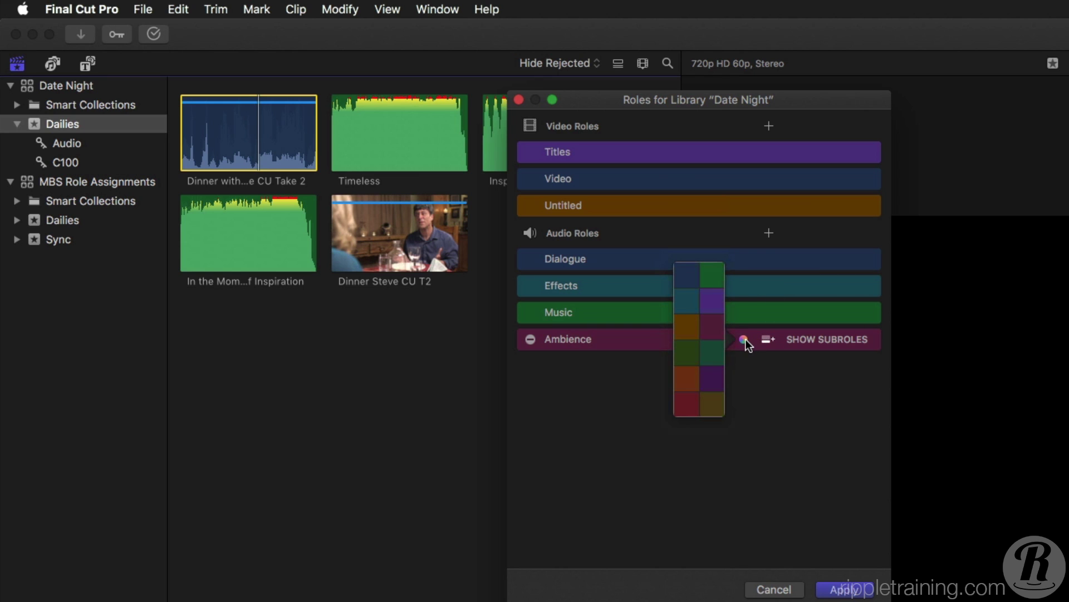
click(686, 395)
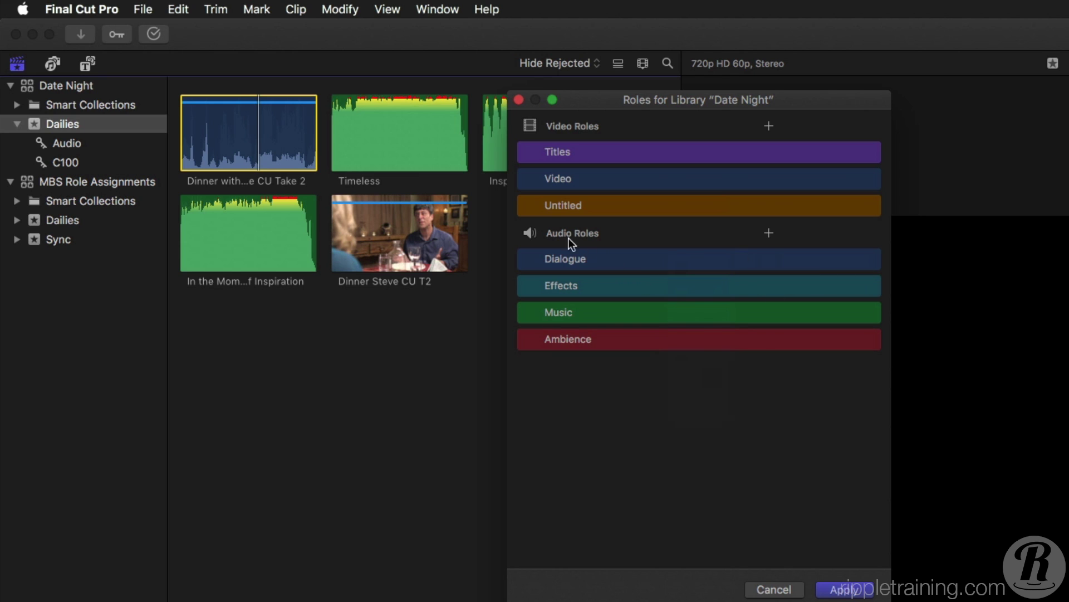
click(531, 206)
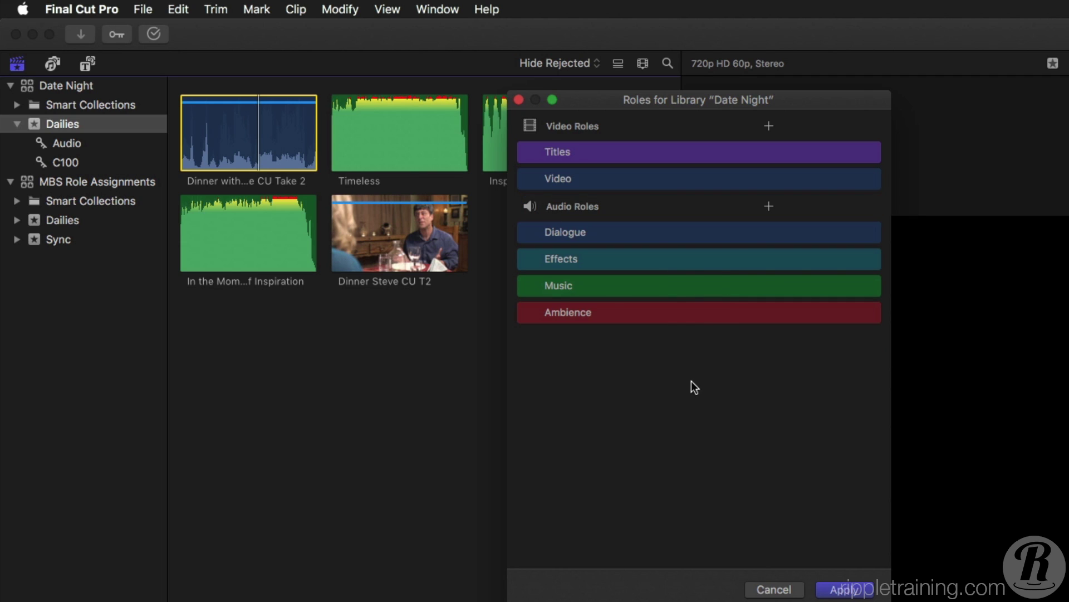
click(845, 589)
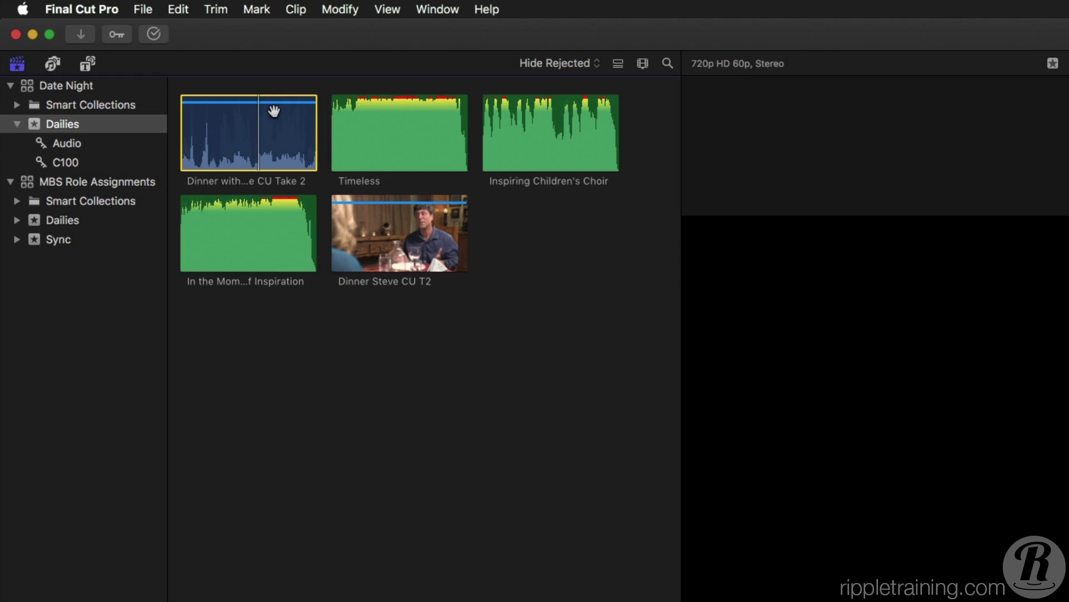
Give the Dinner with Steve CU Take 2 clip the Ambience audio role from its context menu.
right_click(265, 134)
mouse_move(376, 211)
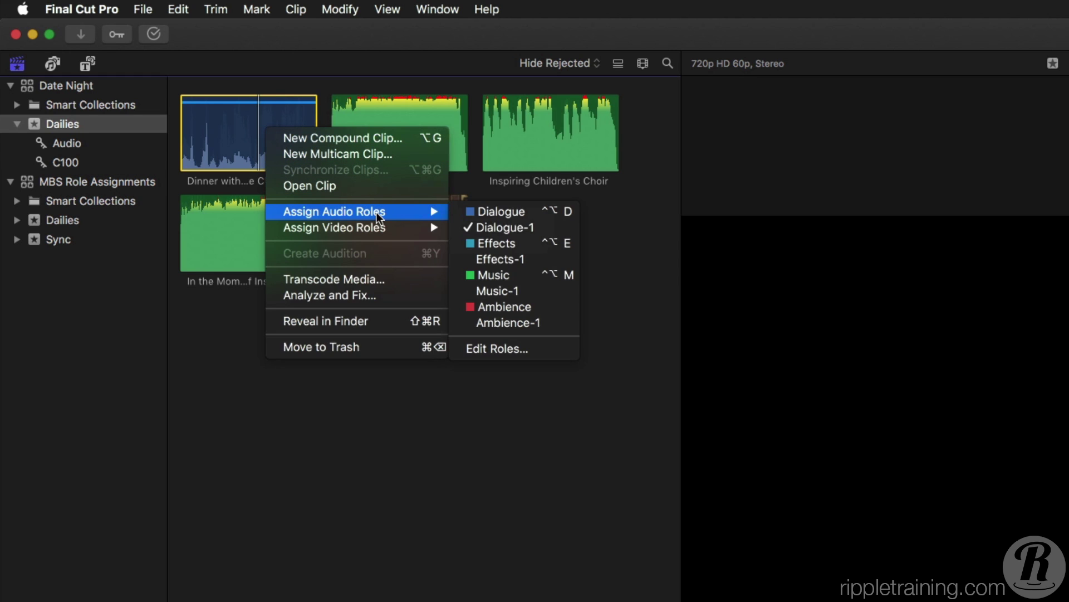
click(553, 310)
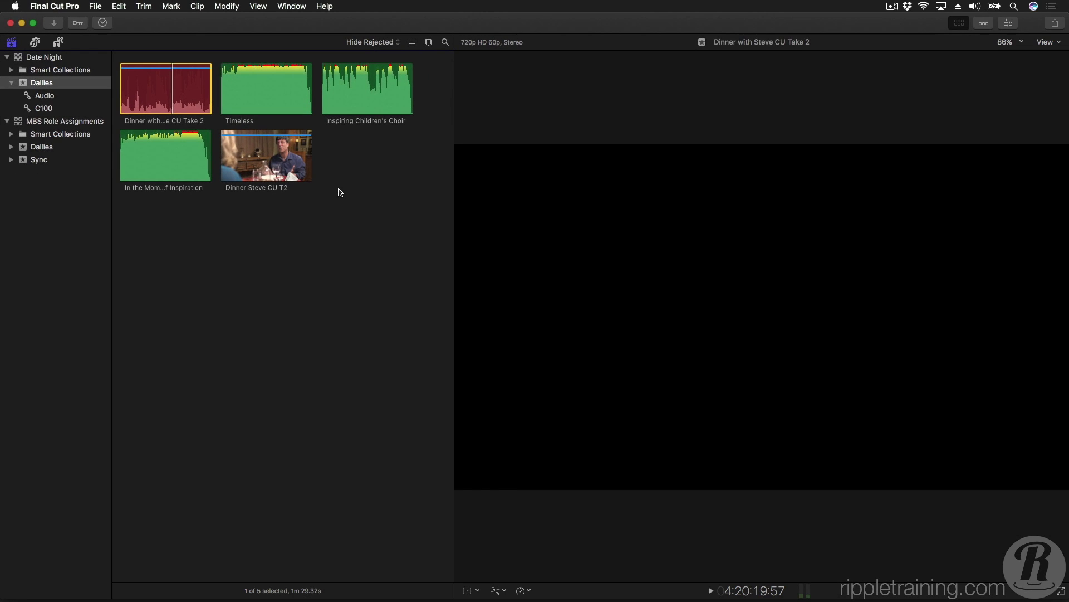
Show the Audio Inspector with a taller Audio Configuration area, fit the viewer, and list channel two's roles.
key(super+4)
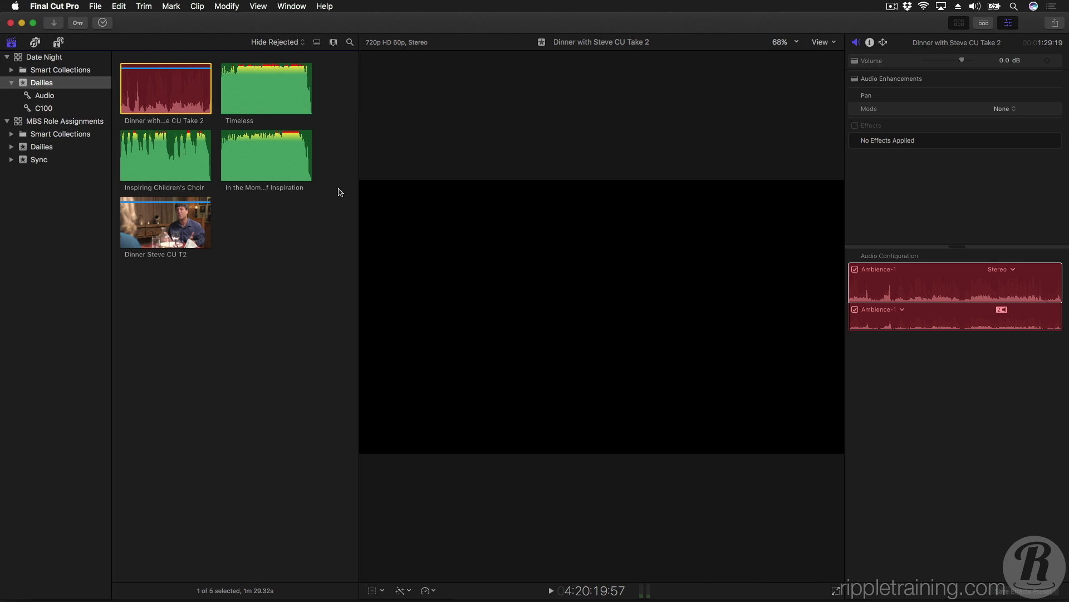
drag(978, 245, 978, 196)
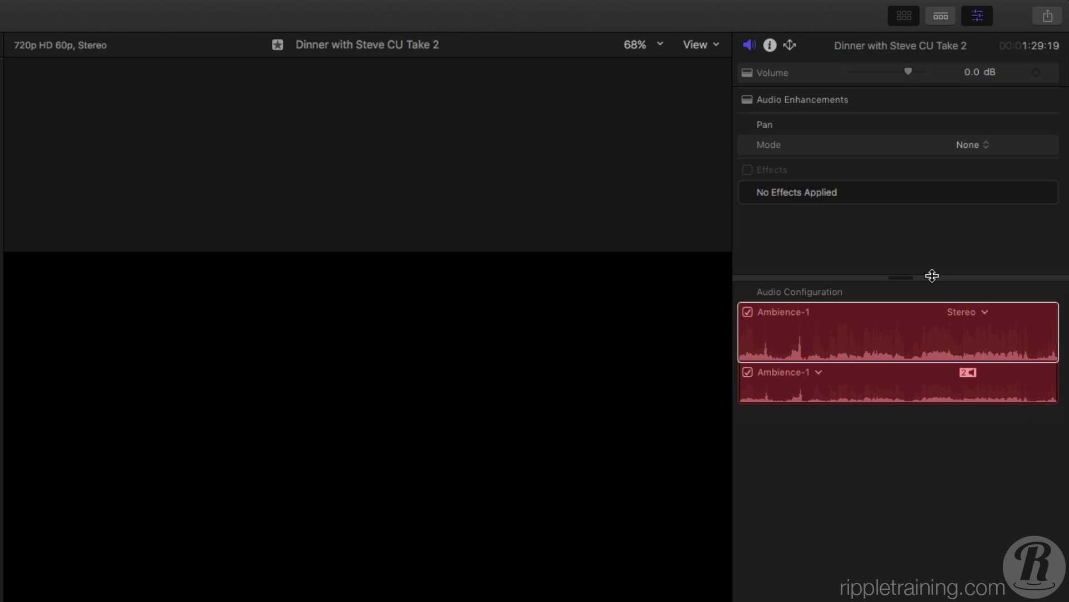
key(shift+z)
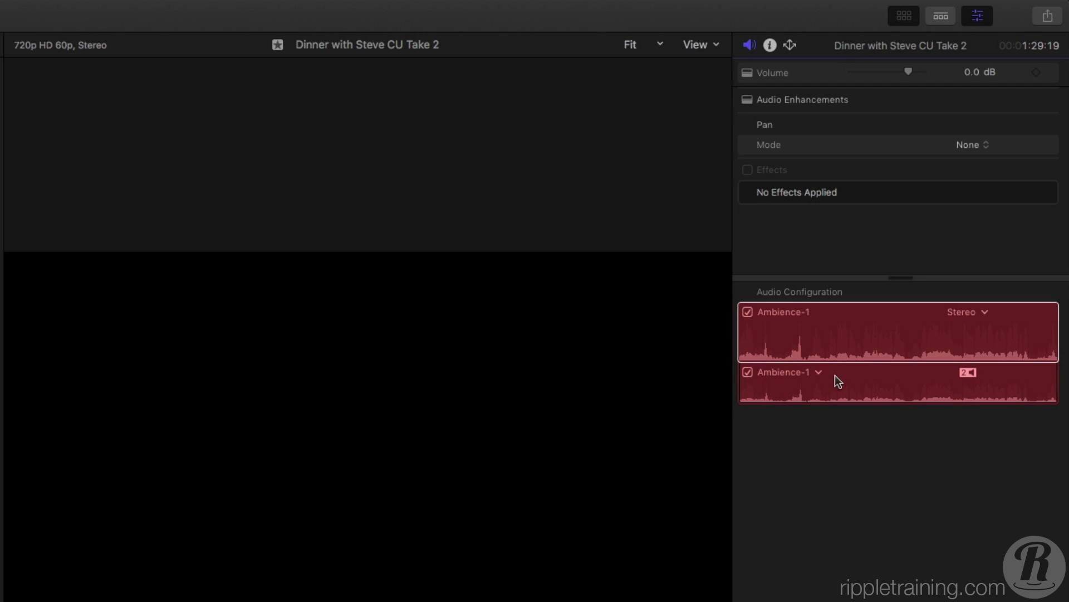
click(818, 372)
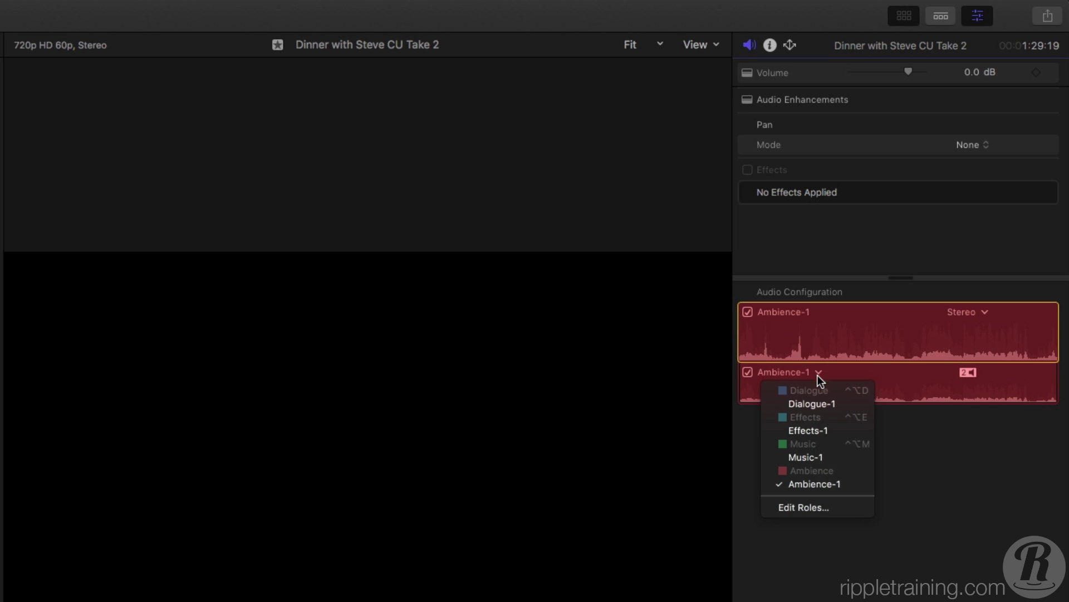
Remove the Ambience role in Edit Roles, apply, and confirm the deletion so audio returns to Dialogue-1.
click(839, 506)
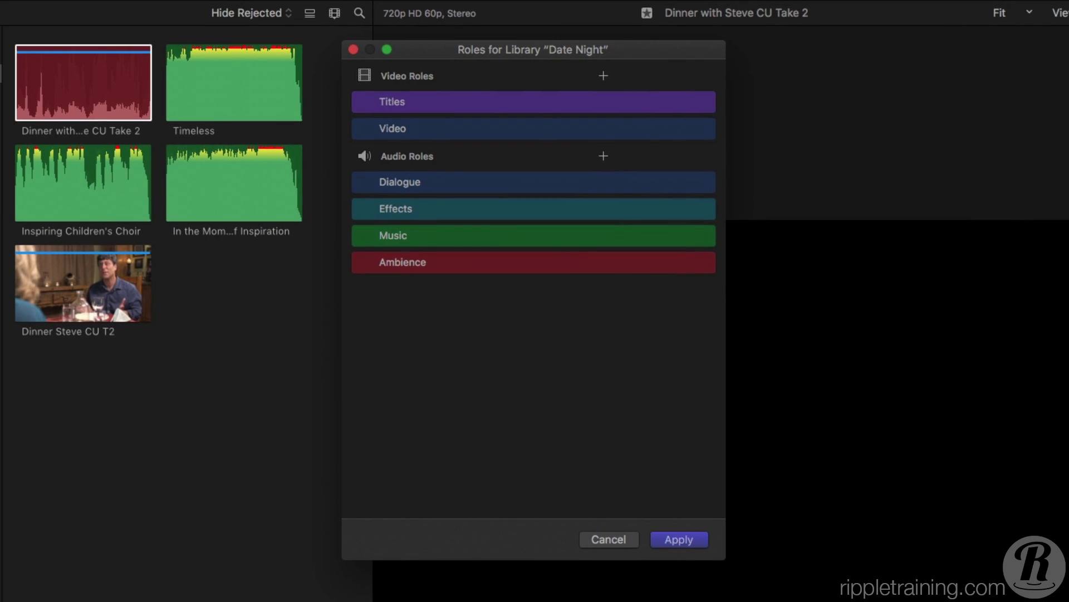
mouse_move(3, 293)
click(365, 262)
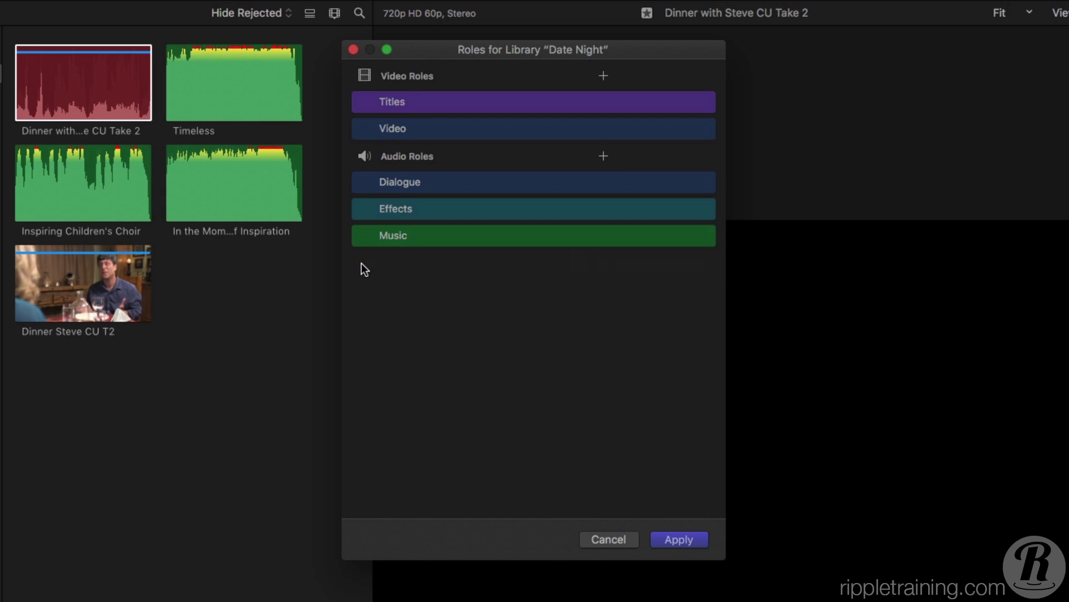
click(667, 540)
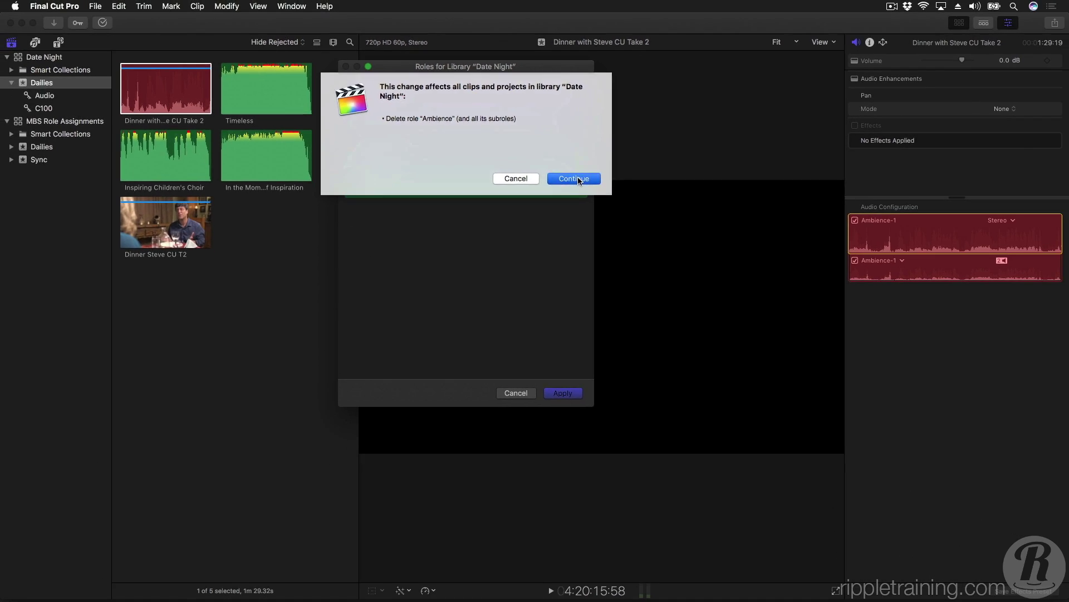
click(575, 178)
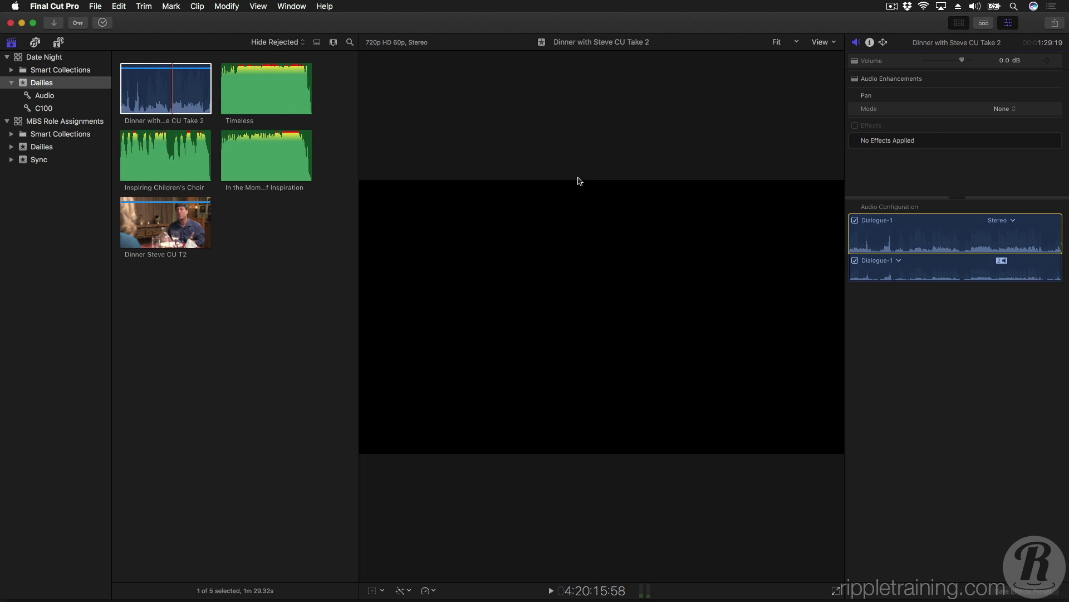
Select the Dinner with Steve CU Take 2 clip to show its two Dialogue-1 audio components.
click(171, 86)
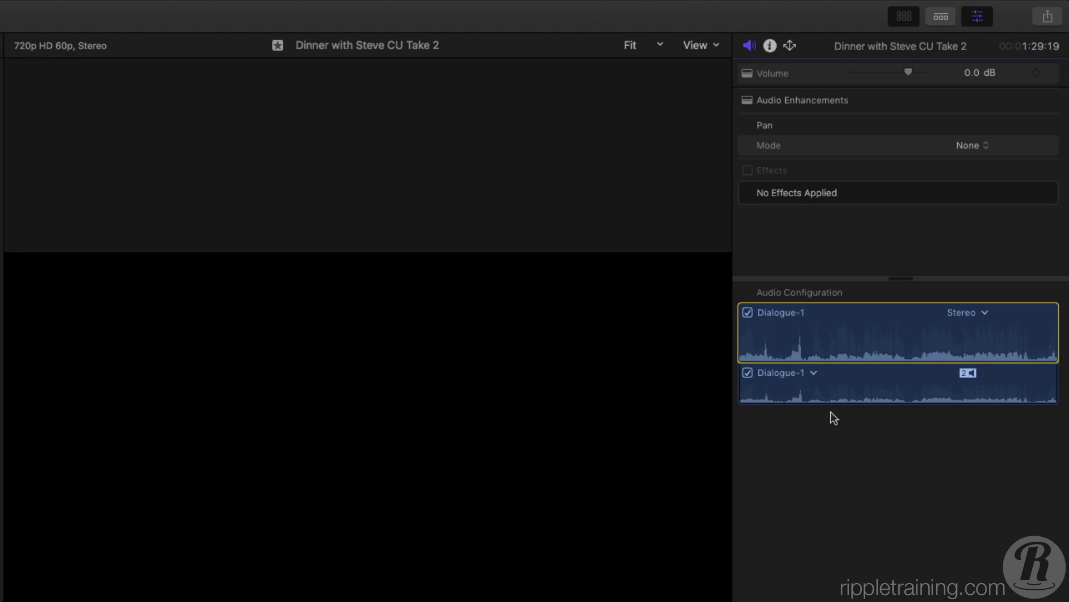
Add a subrole named Steve under Dialogue in the role editor.
click(815, 373)
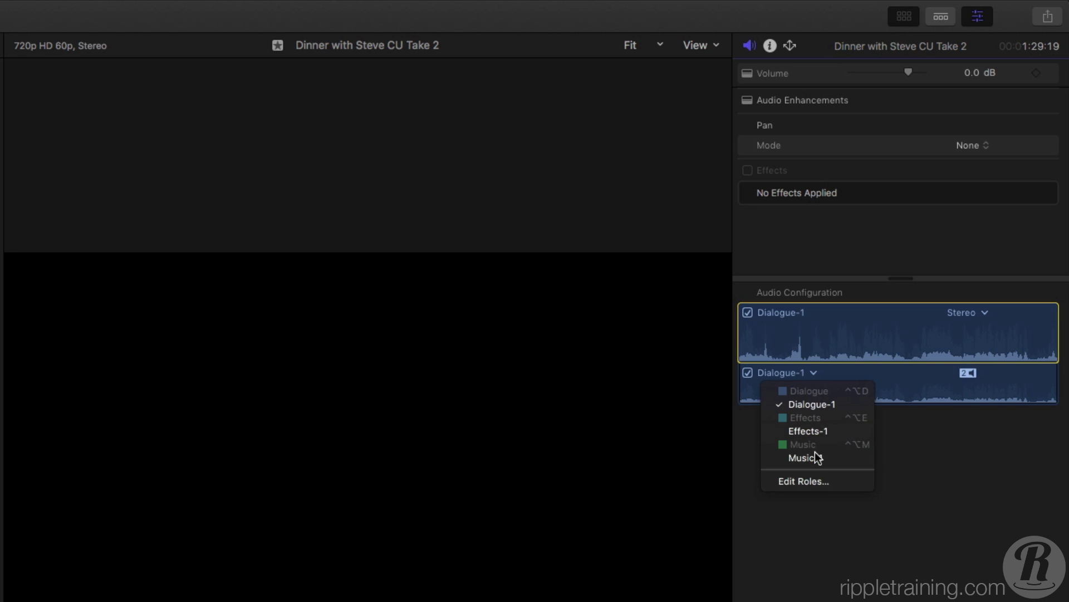
click(837, 479)
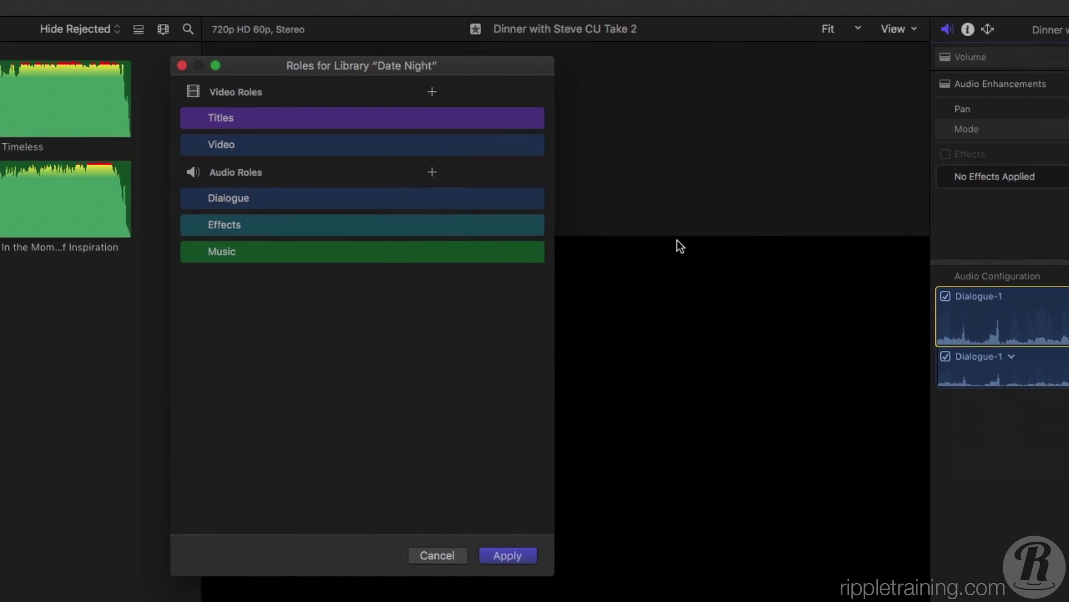
mouse_move(274, 207)
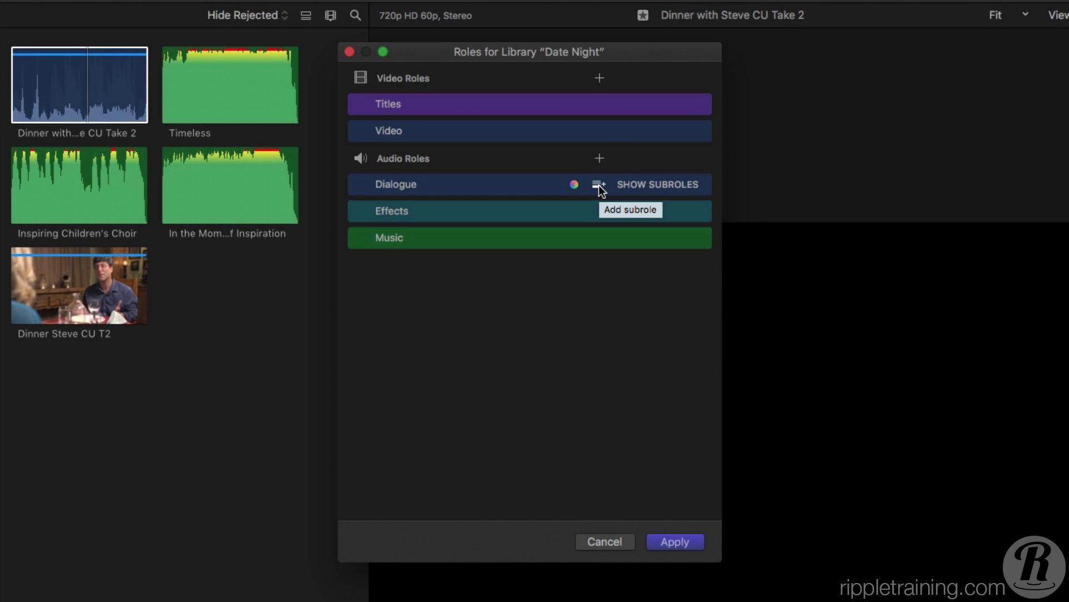
click(600, 185)
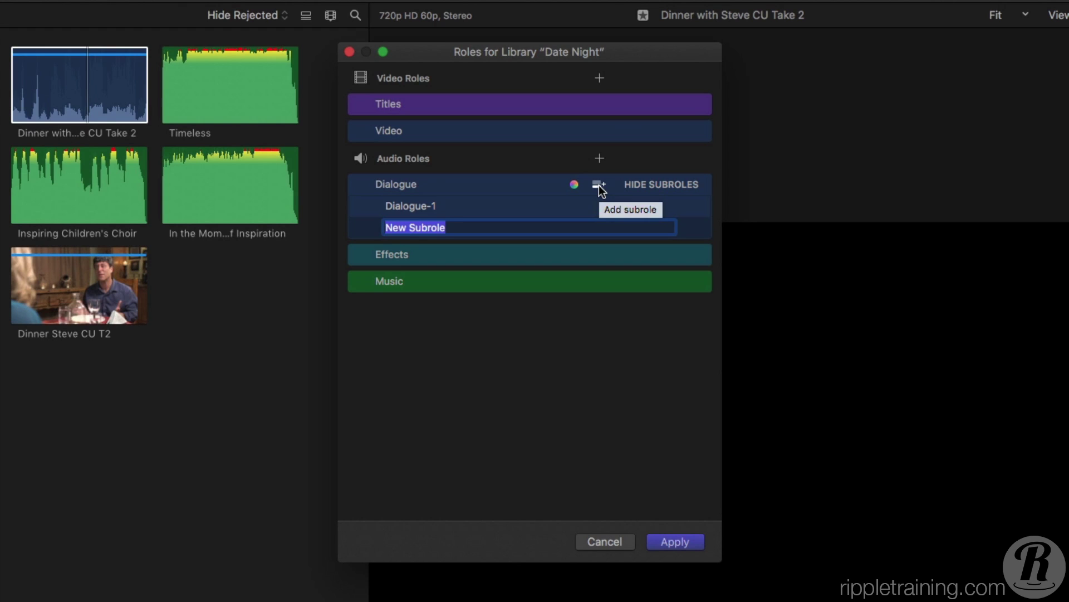
text(Steve)
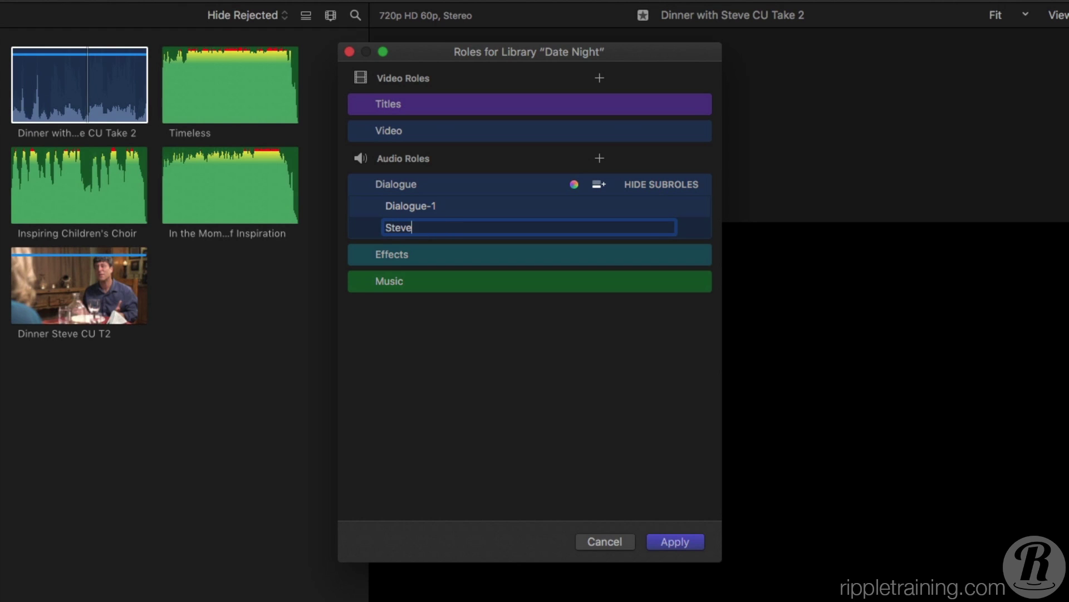
key(Return)
Apply the new subrole and assign Steve to the clip's audio components.
click(683, 539)
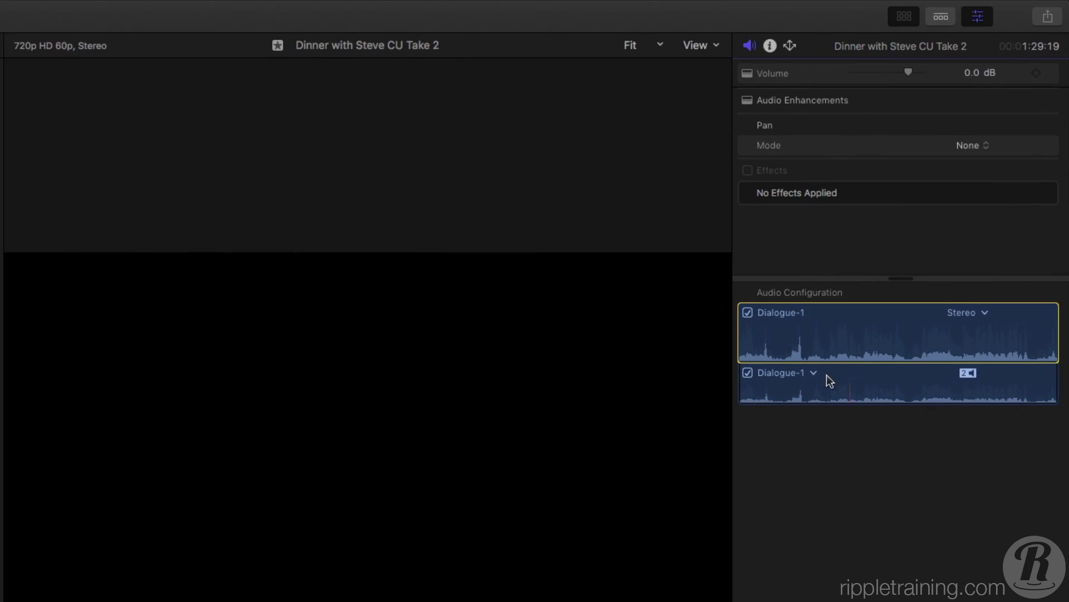
click(815, 373)
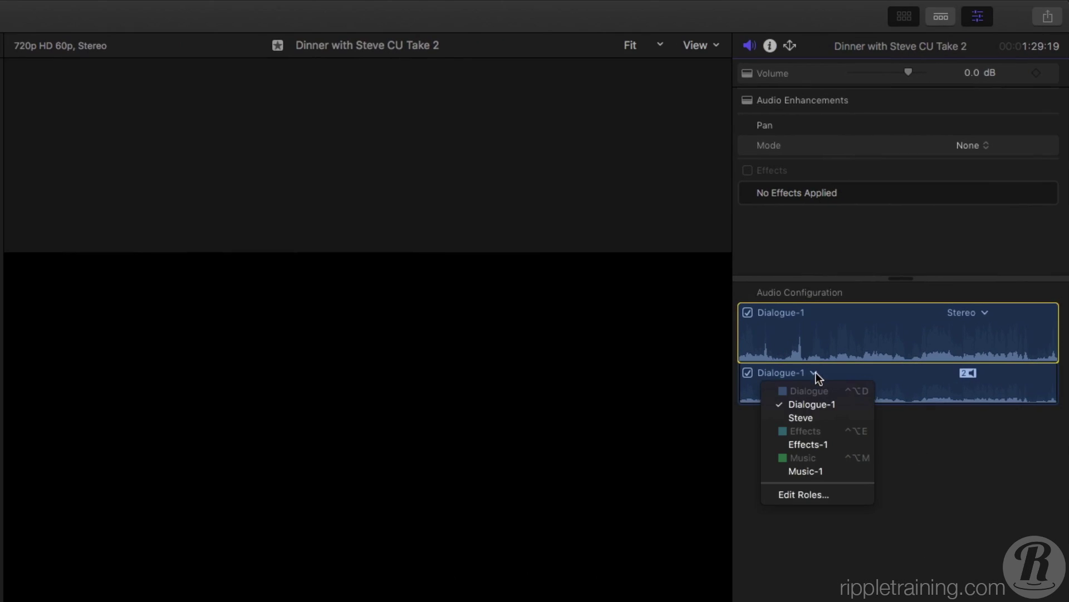
click(819, 413)
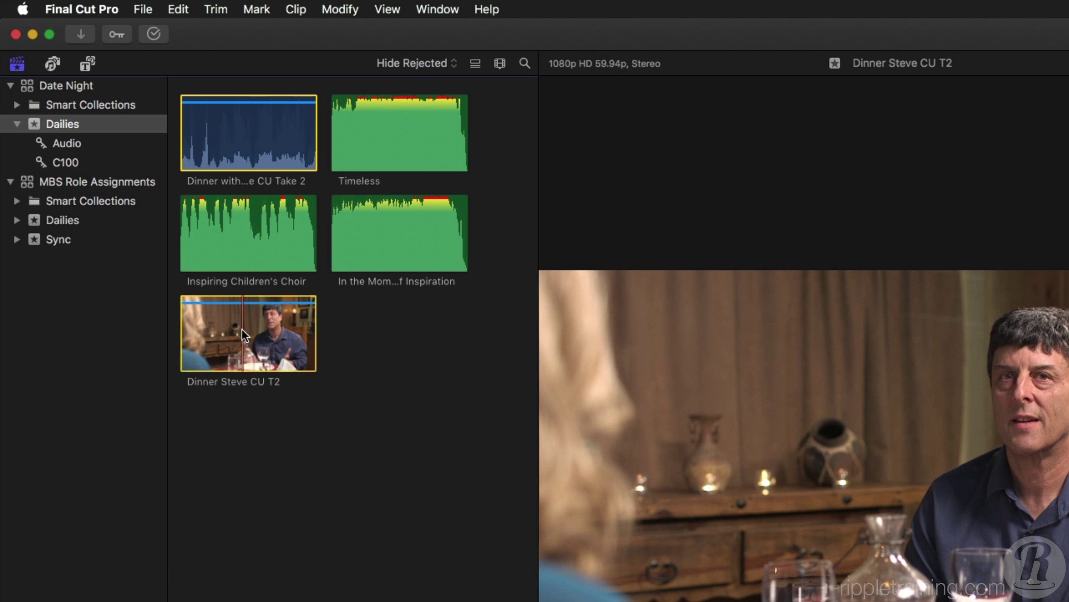
Synchronize Dinner Steve CU T2 with its separate audio using default Synchronized Clip settings.
right_click(242, 328)
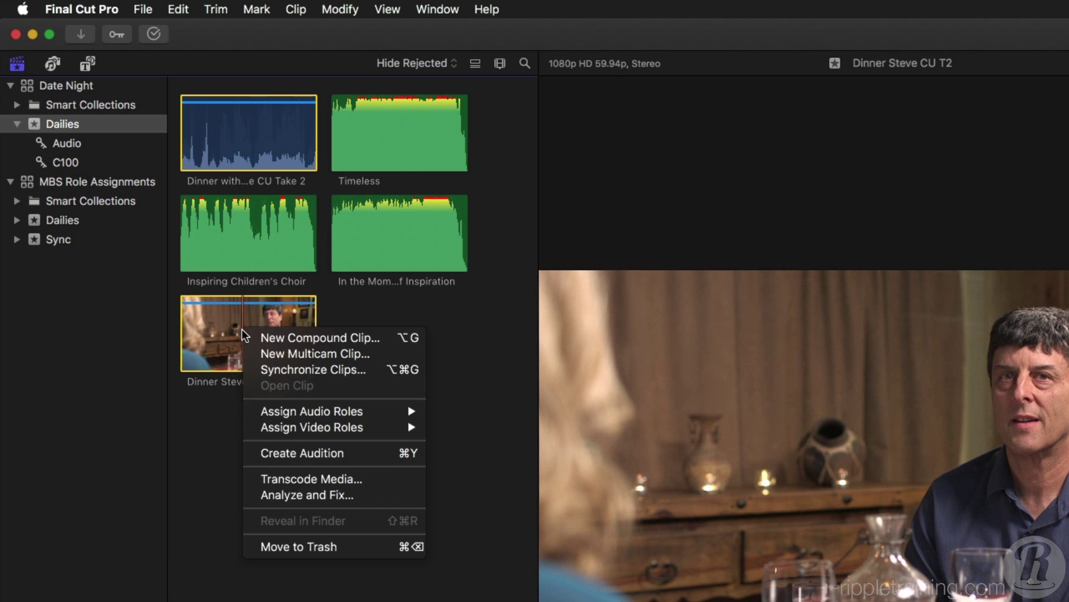
click(307, 367)
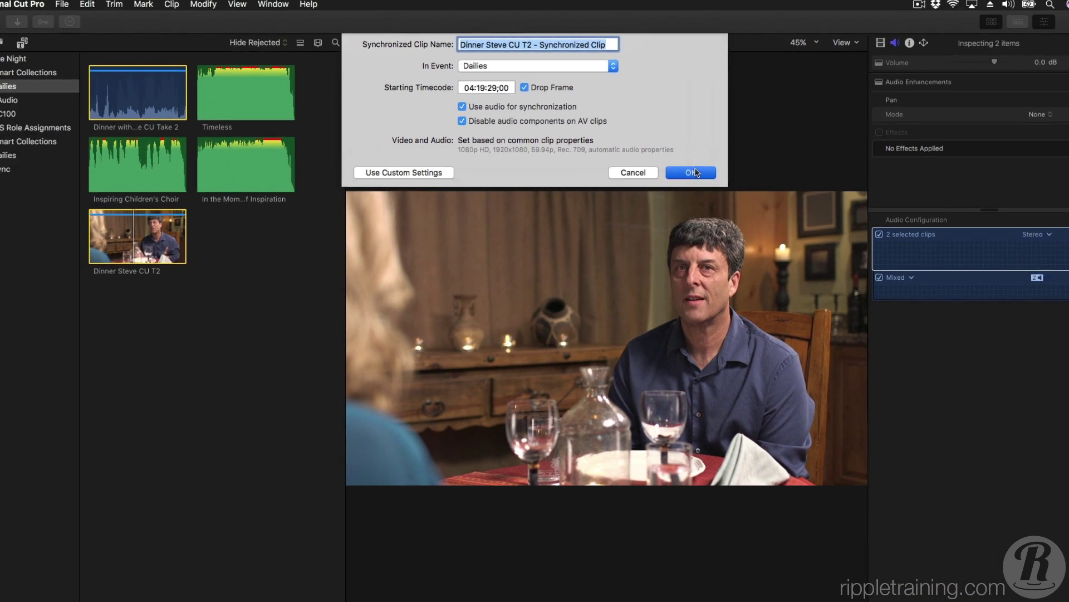
click(752, 227)
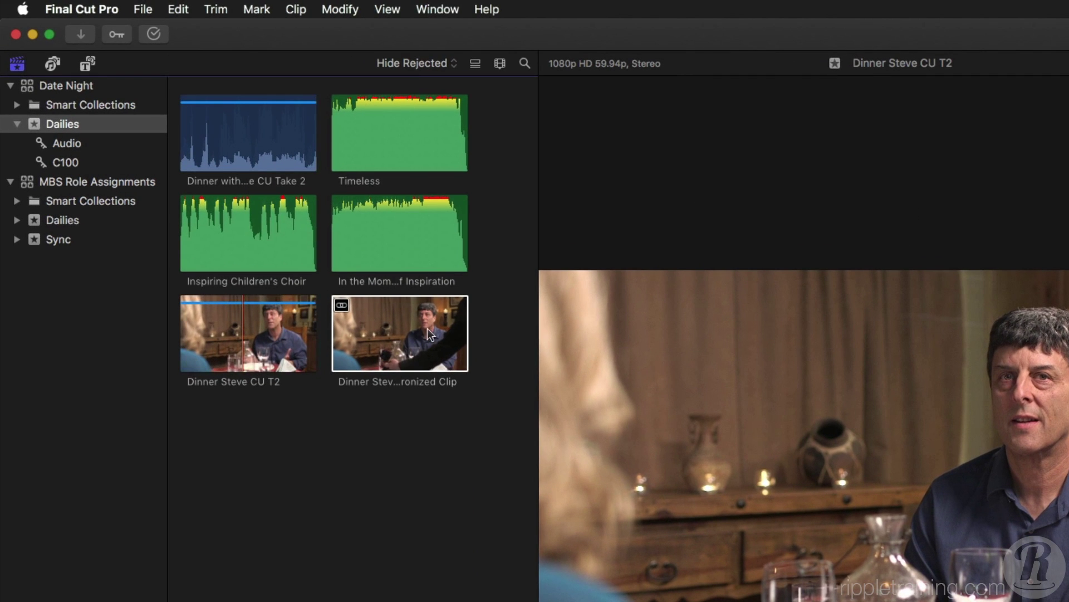
Reveal the synchronized clip's disabled Dialogue-1 audio, then open the MBS Role Assignments Dailies event.
click(366, 332)
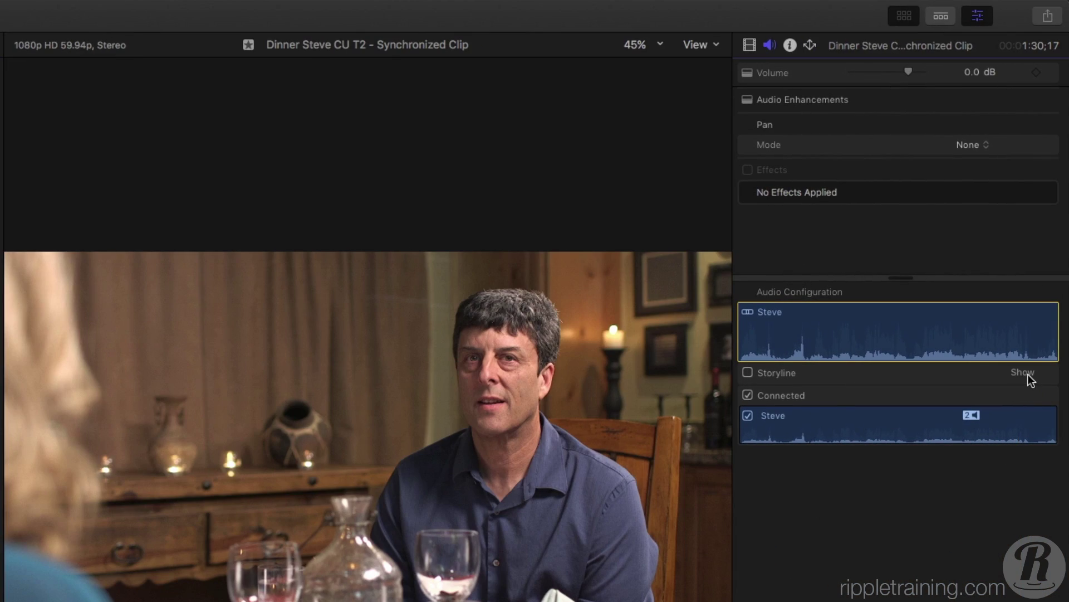
click(1028, 373)
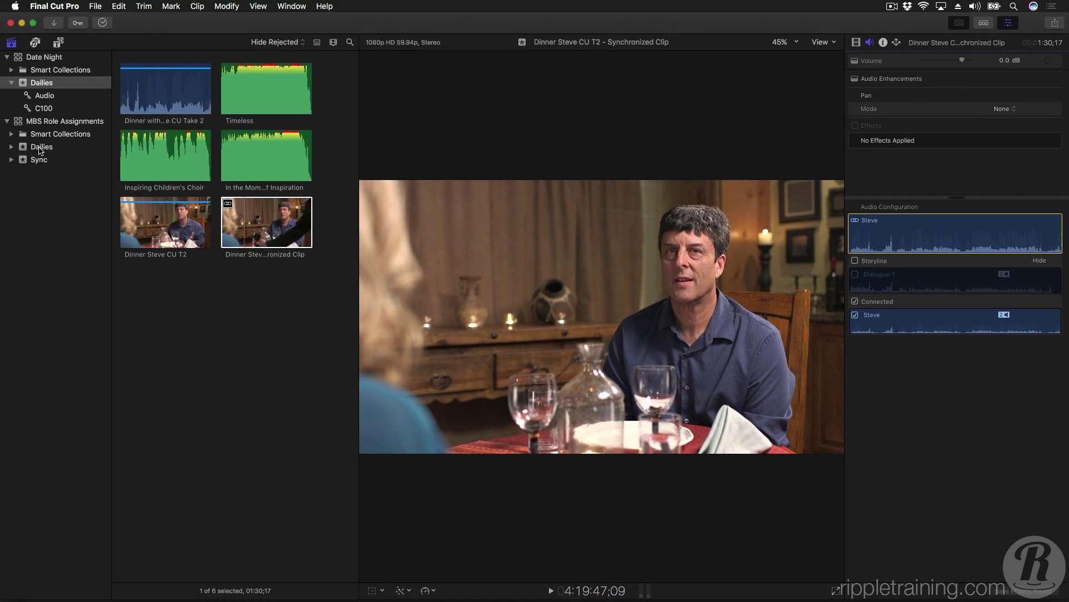
click(42, 146)
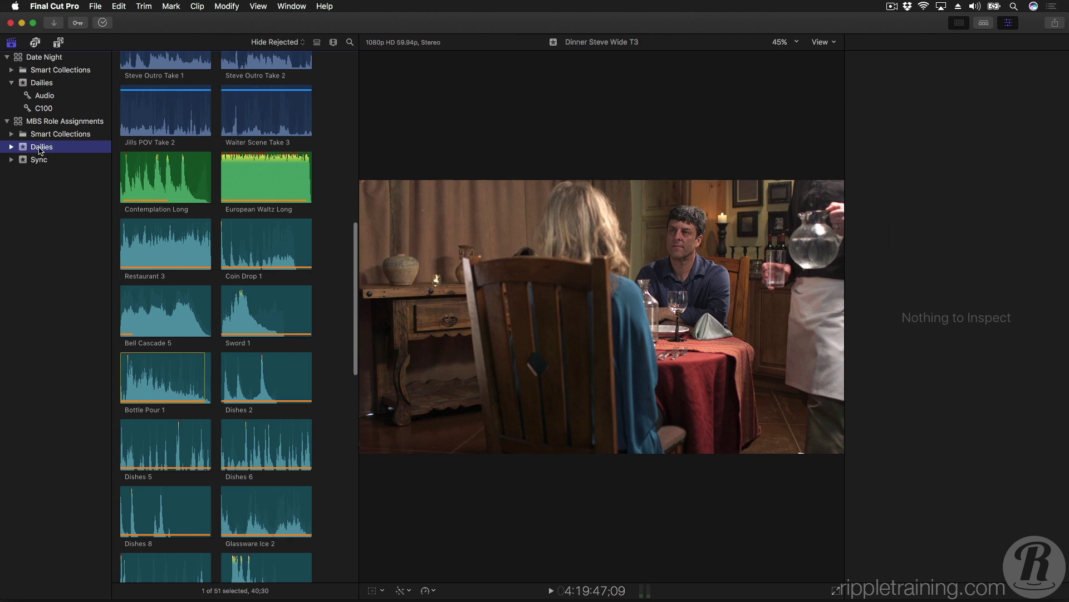
Split the Date Night Role Mixdown dialogue into Dialogue-2, Steve, Spencer and Jill lanes via the Roles index.
click(984, 23)
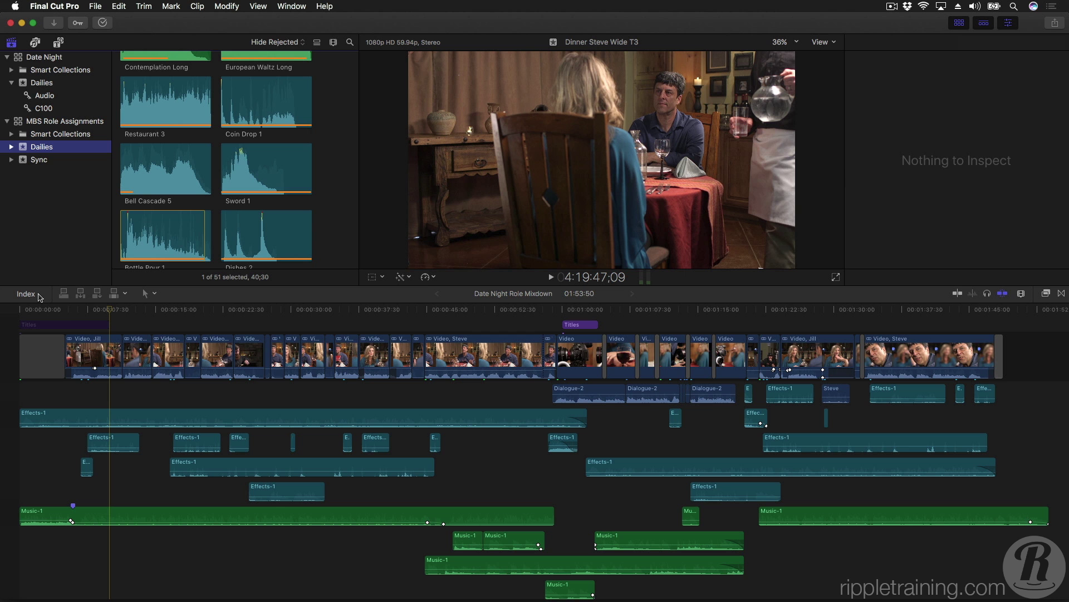
click(27, 294)
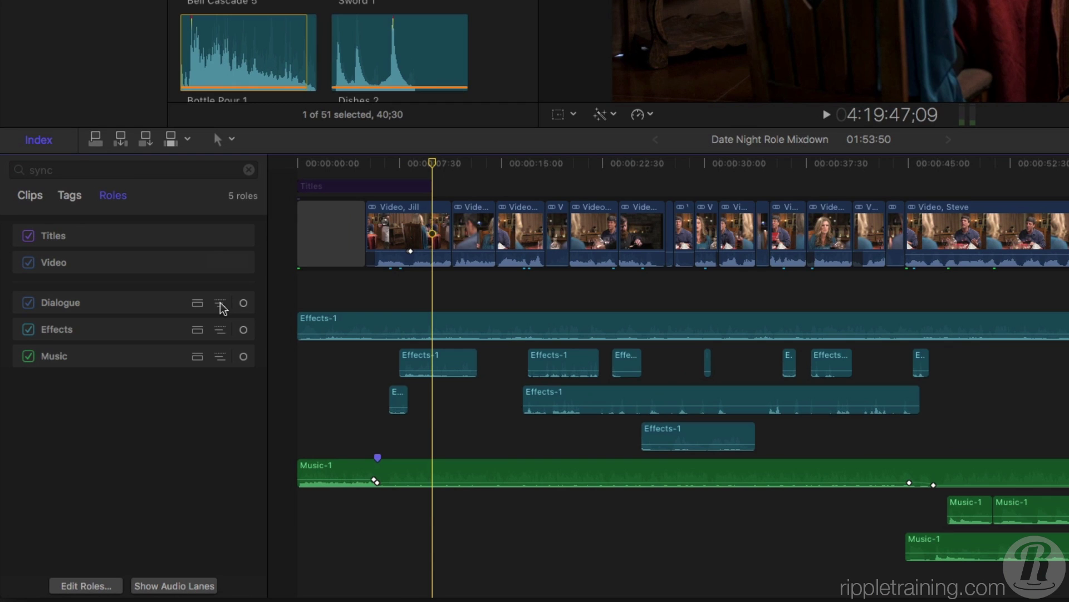
click(150, 399)
click(221, 304)
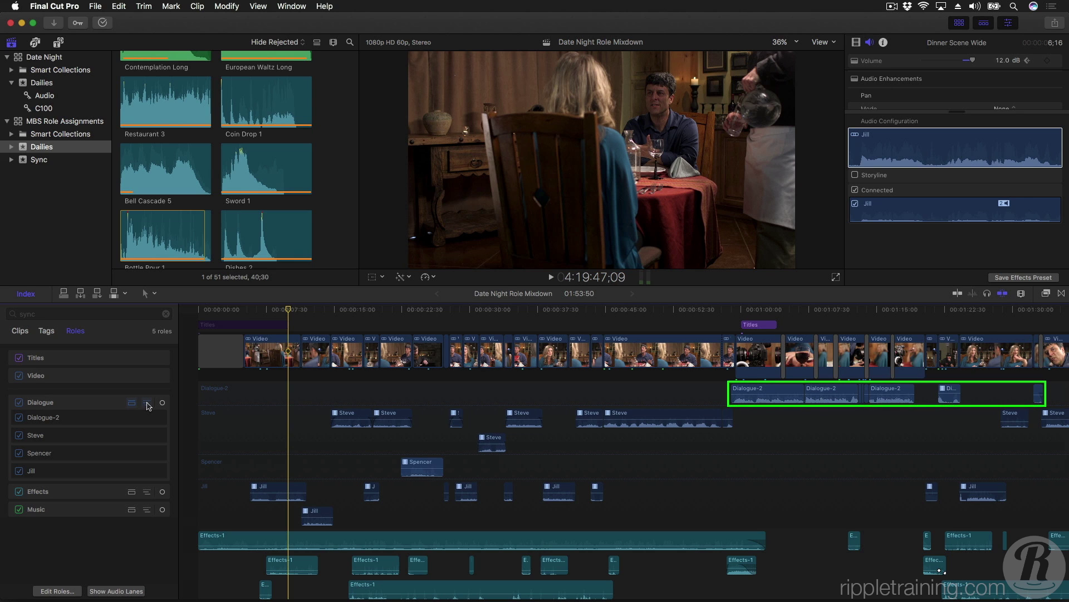
mouse_move(754, 393)
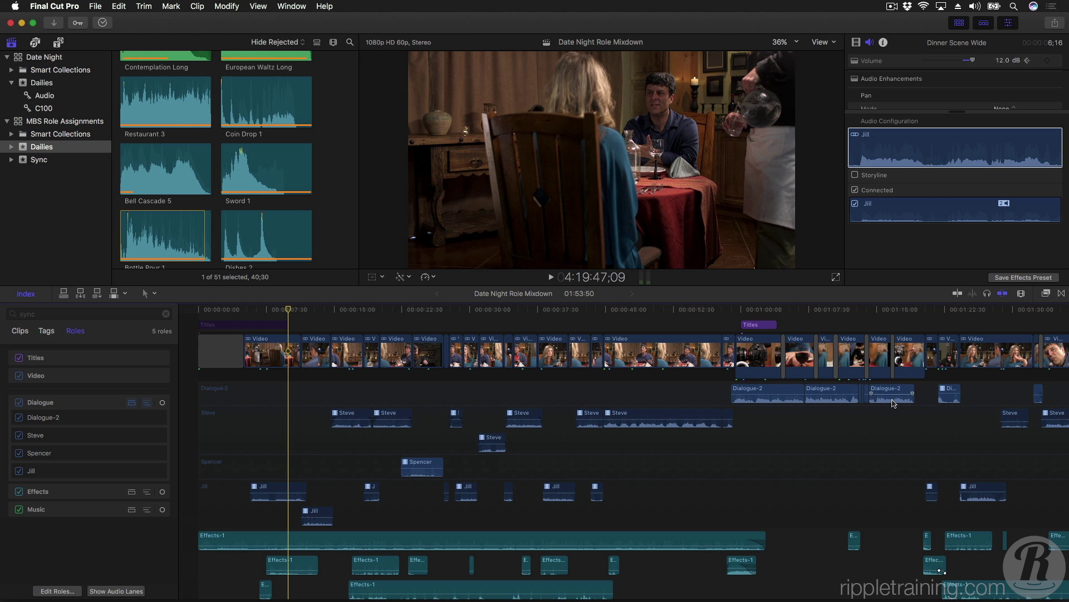
Create a Voiceover subrole under Dialogue in the library's role editor and apply it.
click(75, 589)
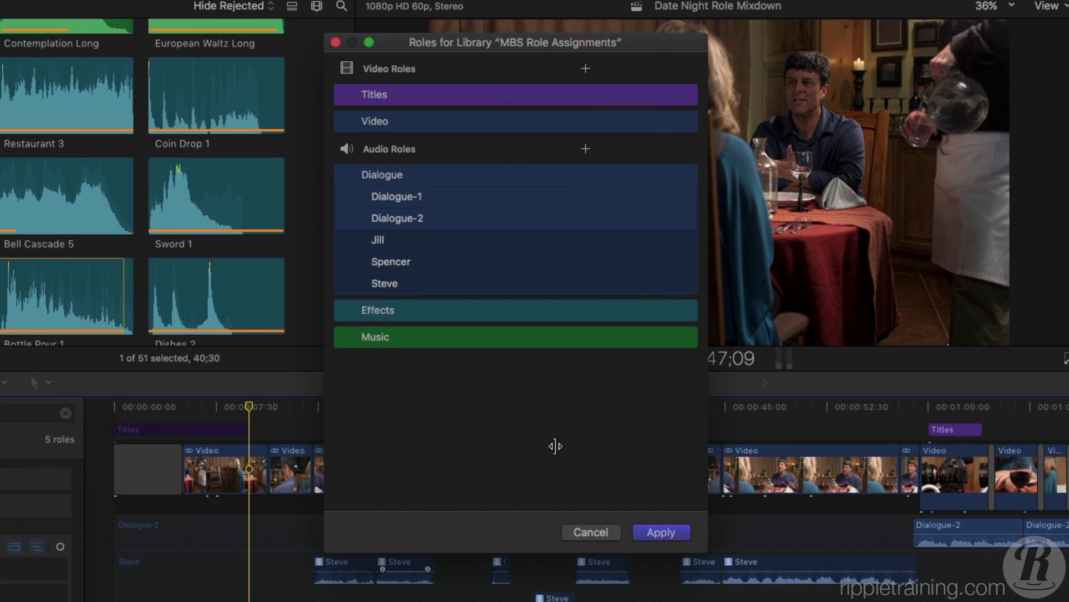
mouse_move(603, 182)
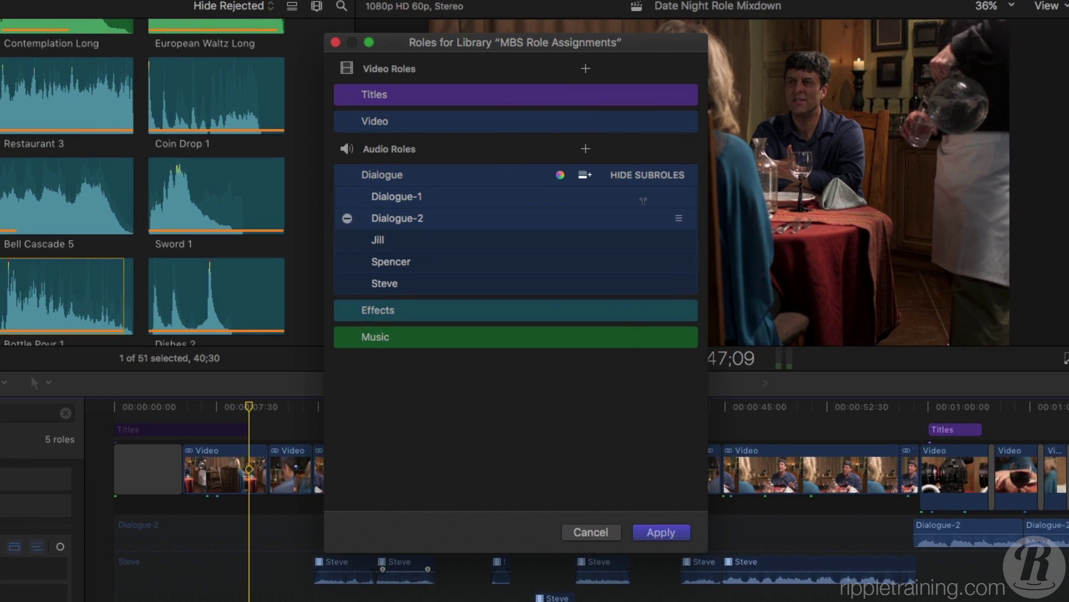
click(579, 174)
text(Voiceov)
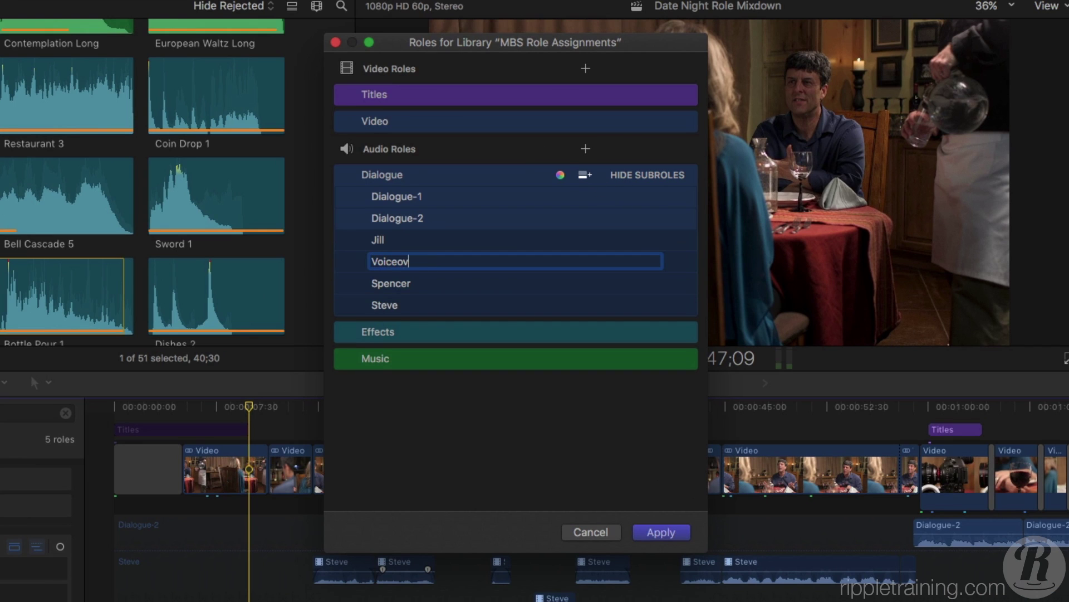
text(er)
key(Return)
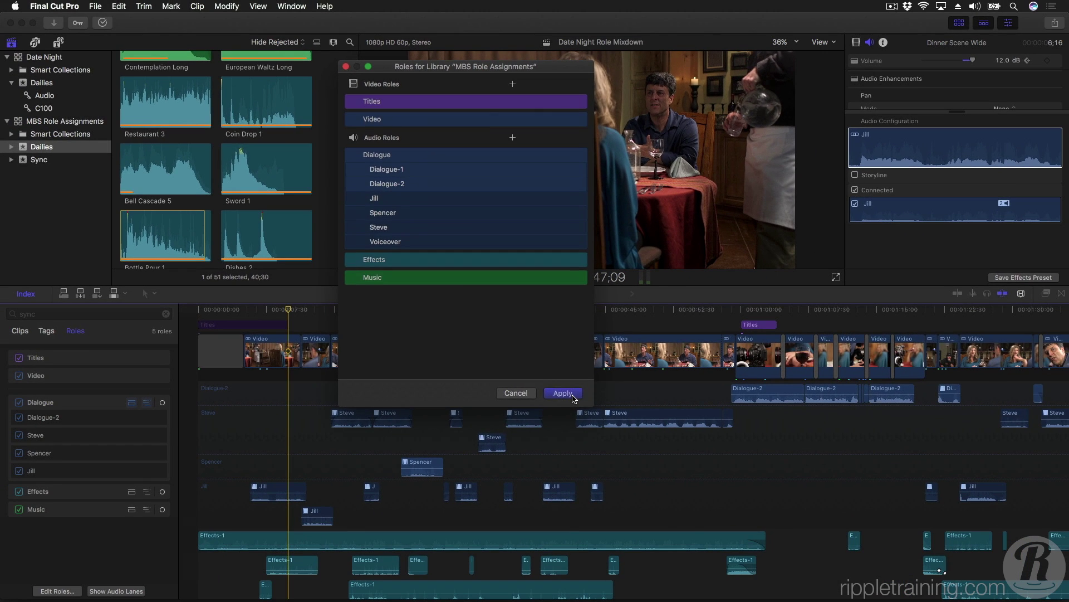
click(662, 533)
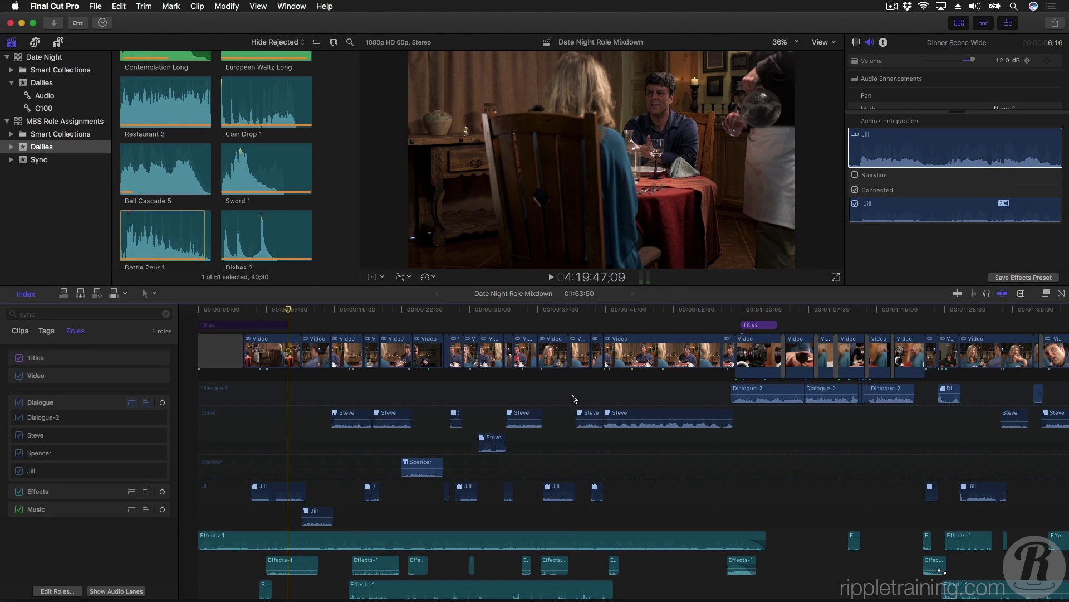
Assign the six Dialogue-2 clips to the Voiceover subrole.
drag(692, 394, 905, 395)
right_click(745, 392)
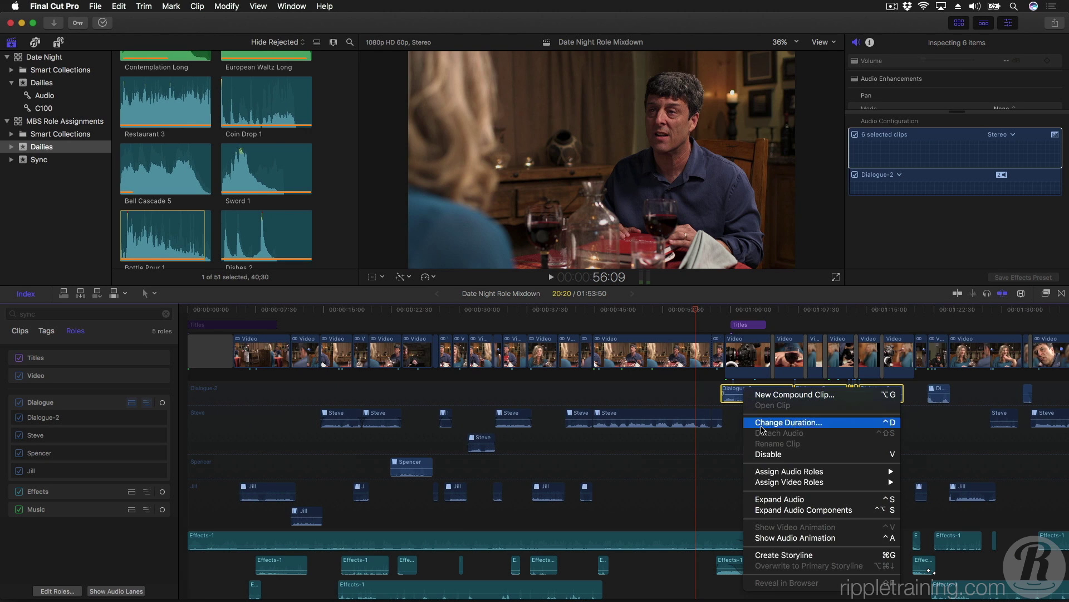
mouse_move(792, 471)
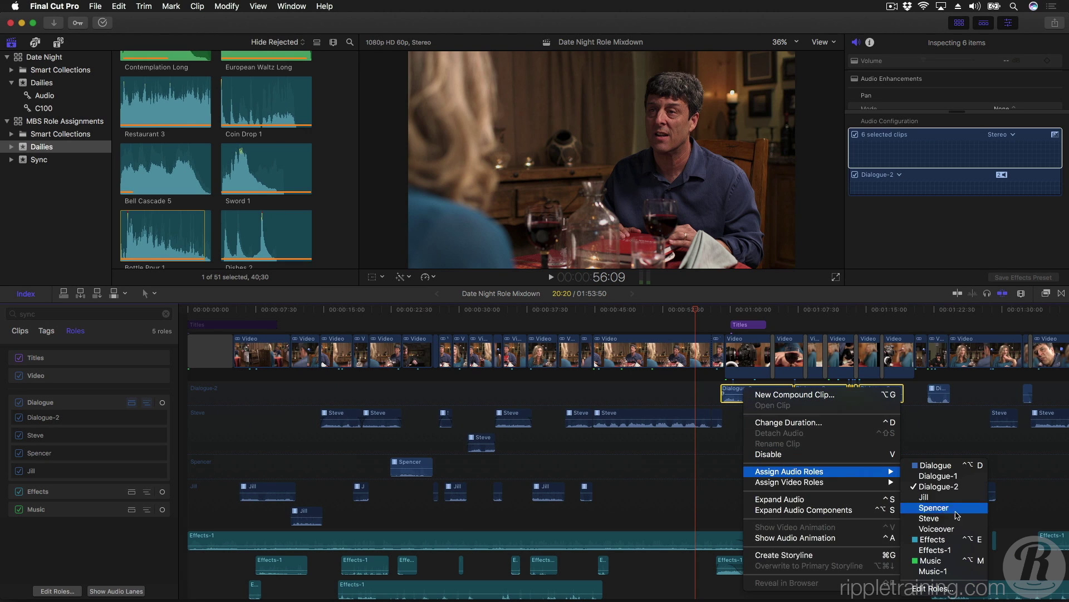
click(957, 531)
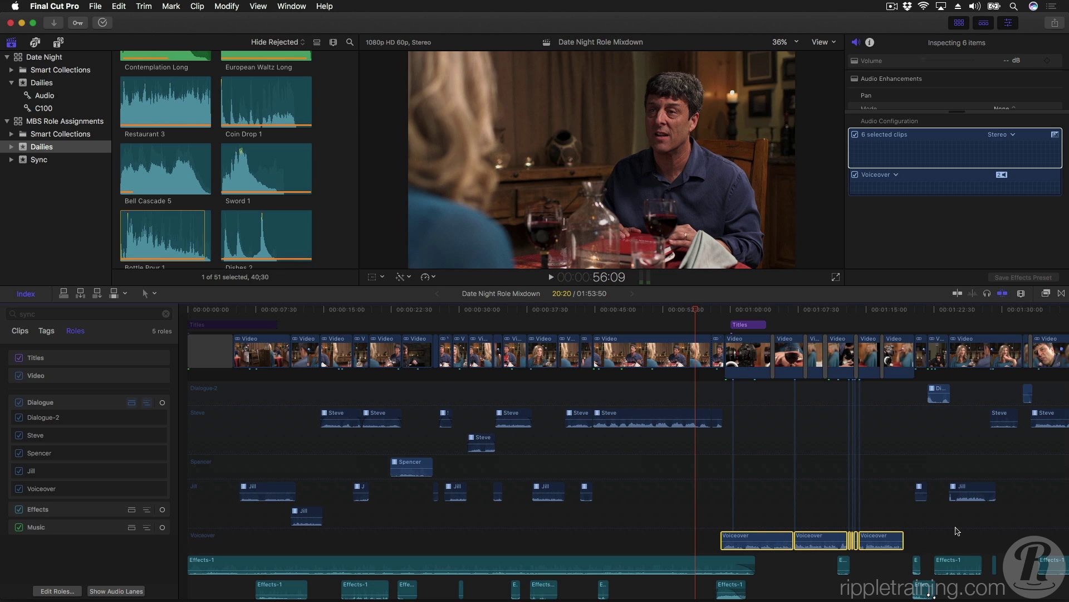
Play the voiceover section while moving the Voiceover lane above Dialogue-2, Steve, Spencer and Jill.
click(712, 309)
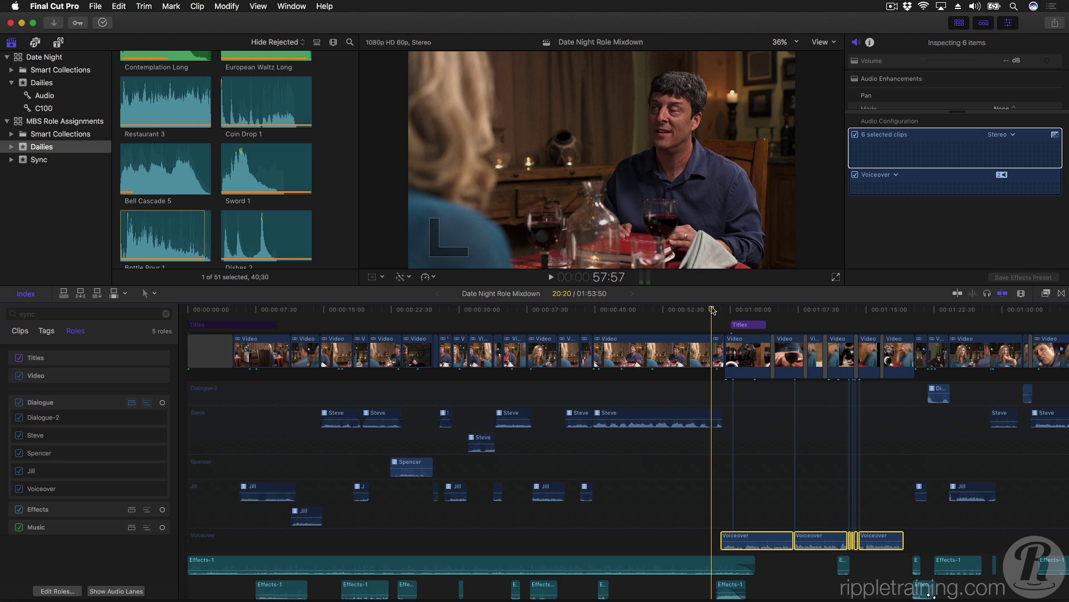
key(space)
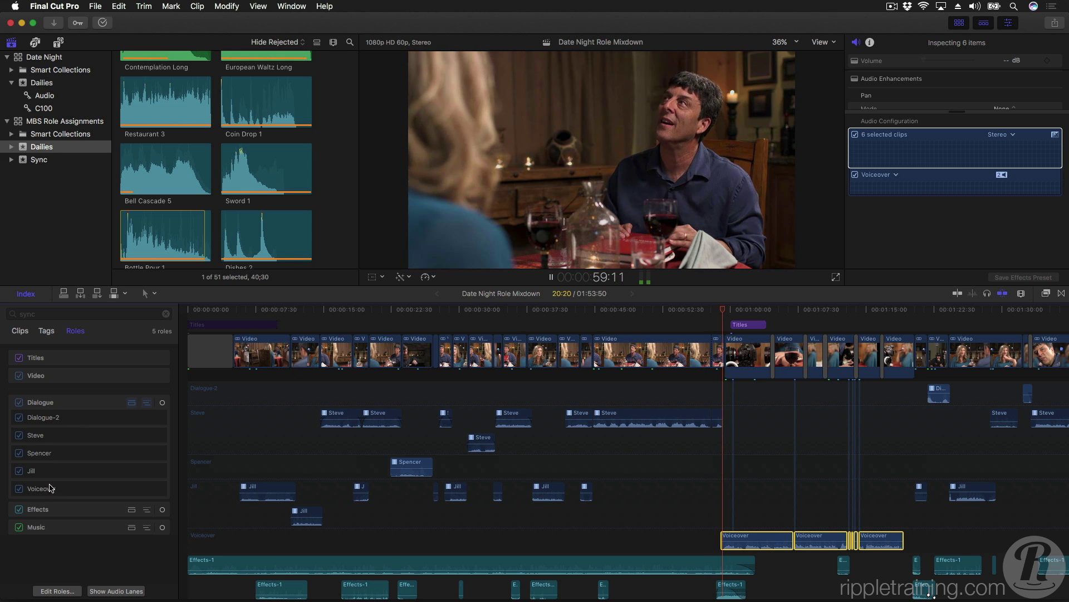
drag(48, 489, 54, 414)
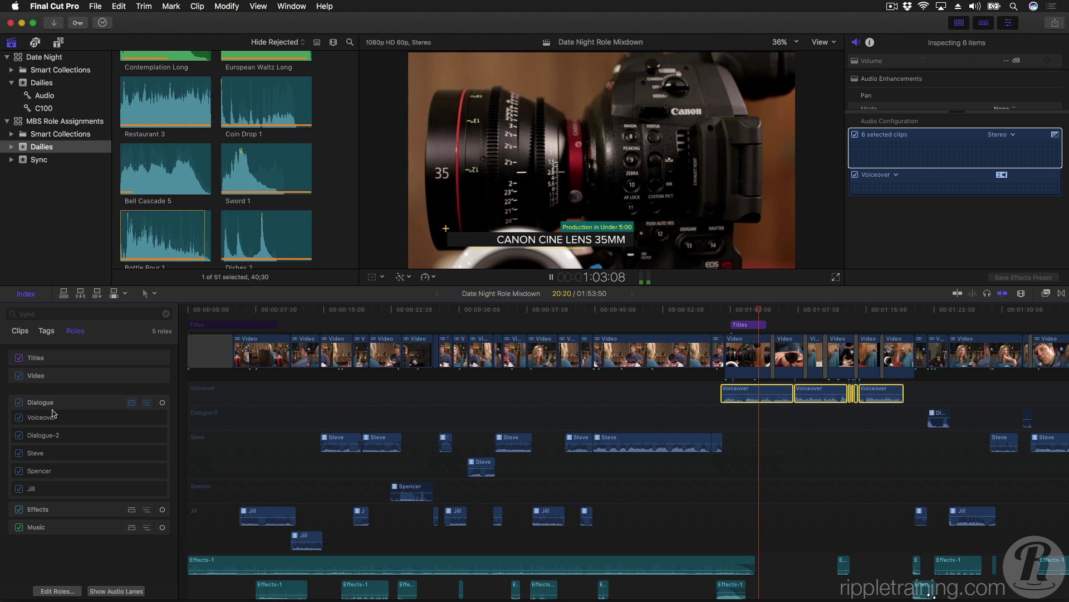
key(space)
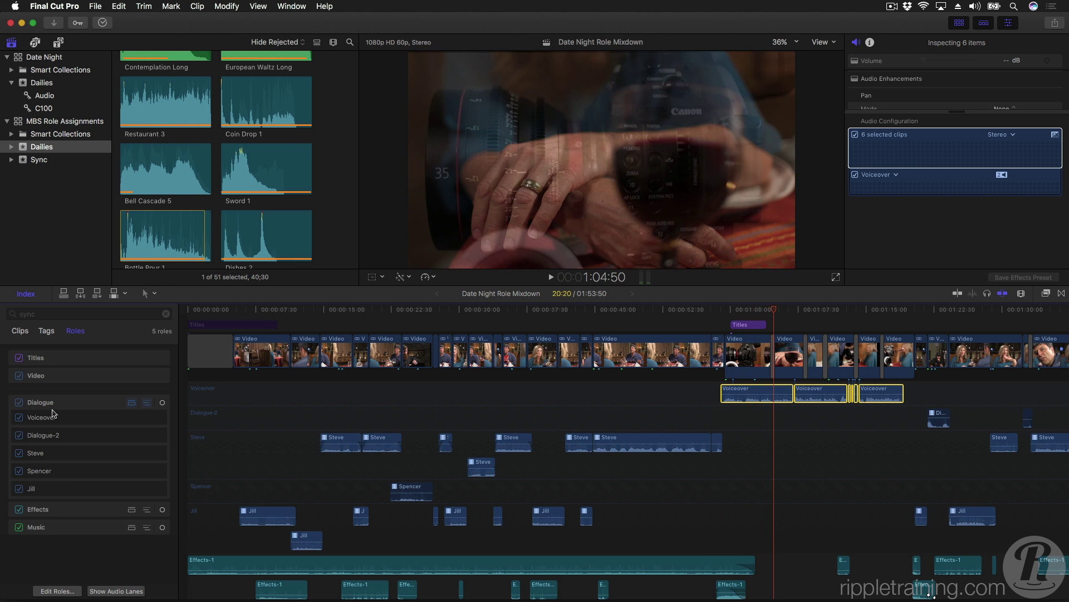